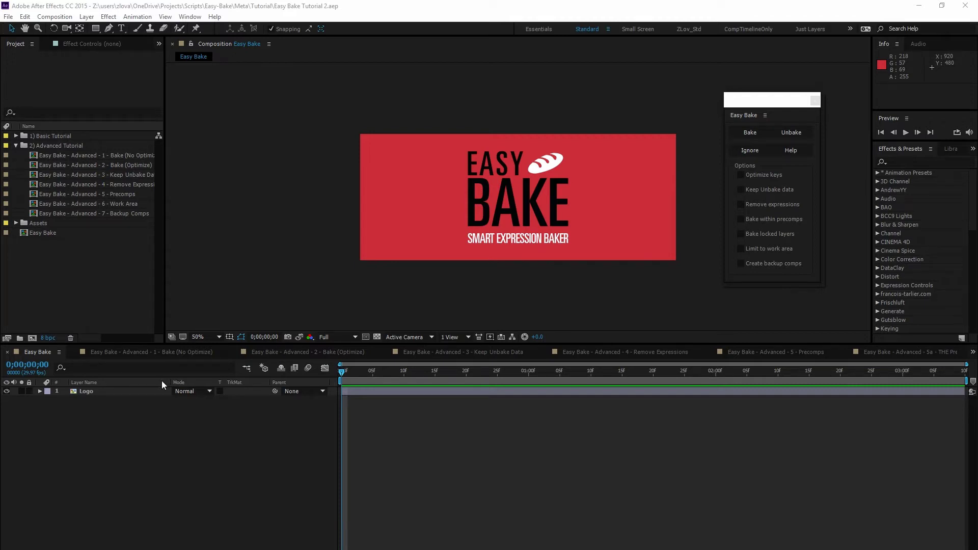
# Open the "Easy Bake - Advanced - 1 - Bake (No Optimize)" composition and examine the baked keyframes across its layers
pyautogui.click(190, 451)
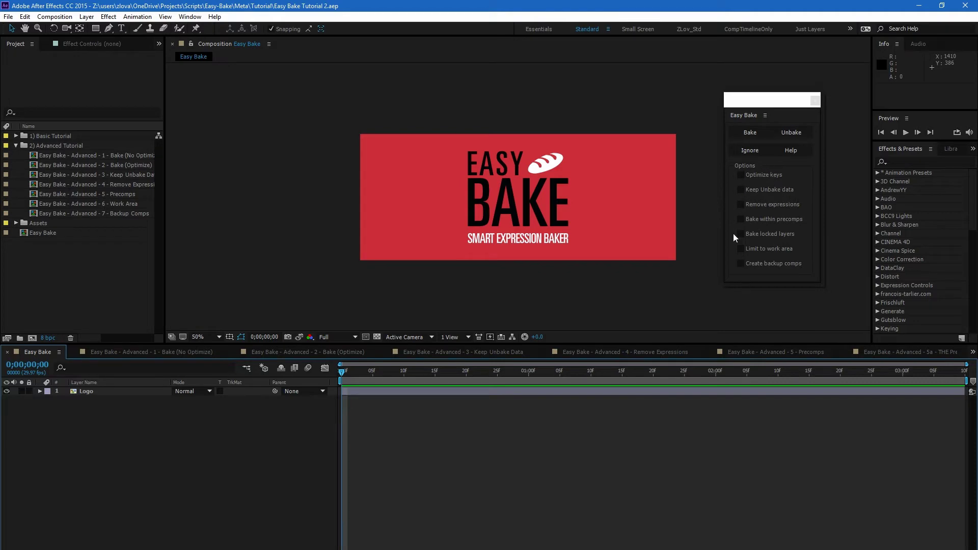
pyautogui.click(194, 353)
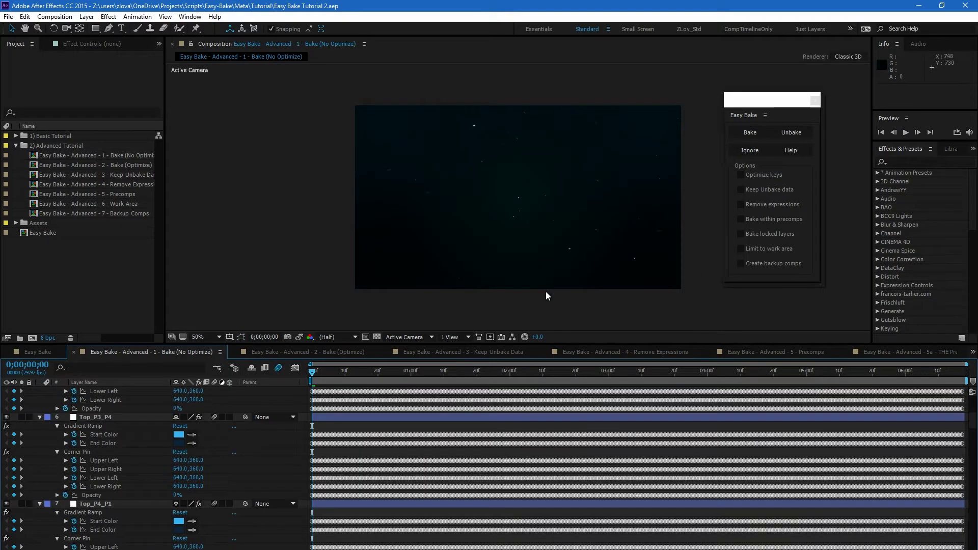
pyautogui.scroll(6, 304, 405)
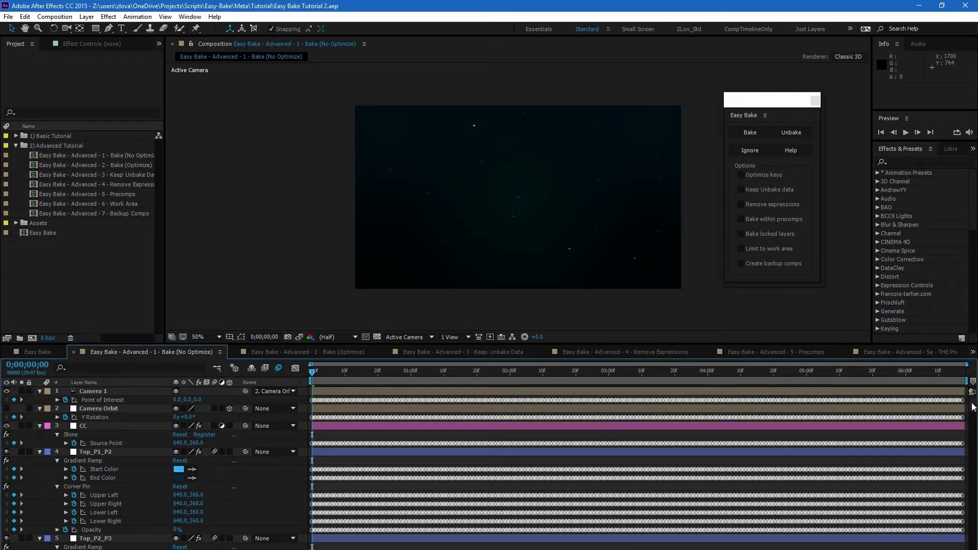
pyautogui.scroll(-4, 515, 467)
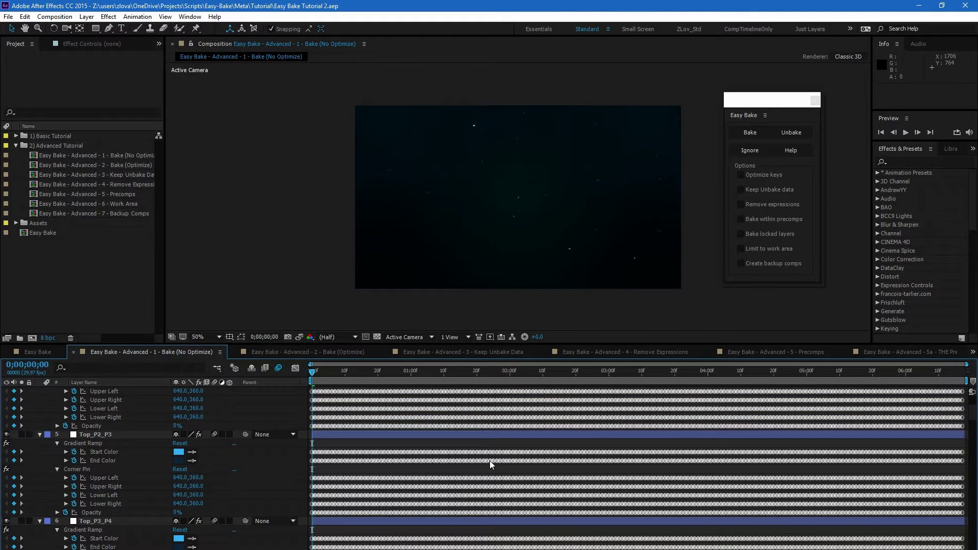
pyautogui.rightClick(492, 460)
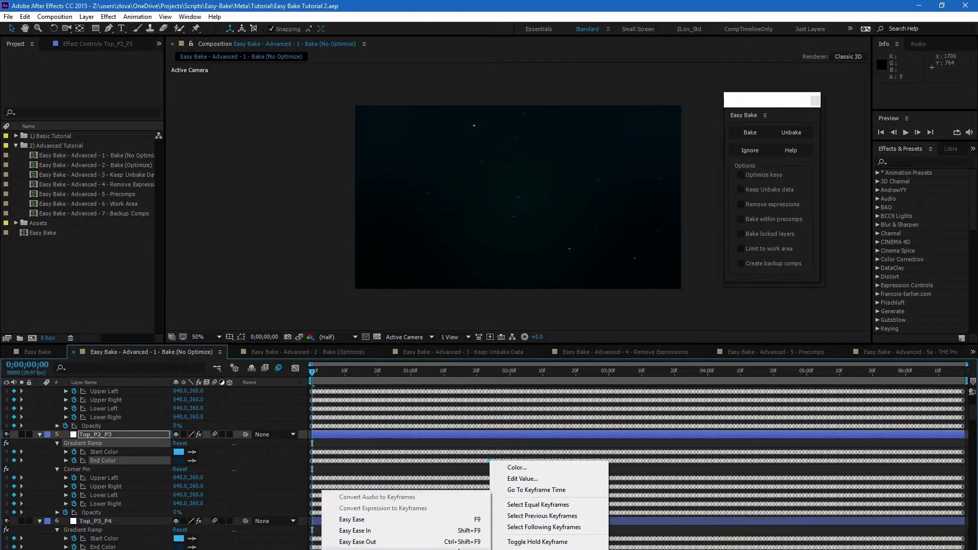
pyautogui.click(350, 467)
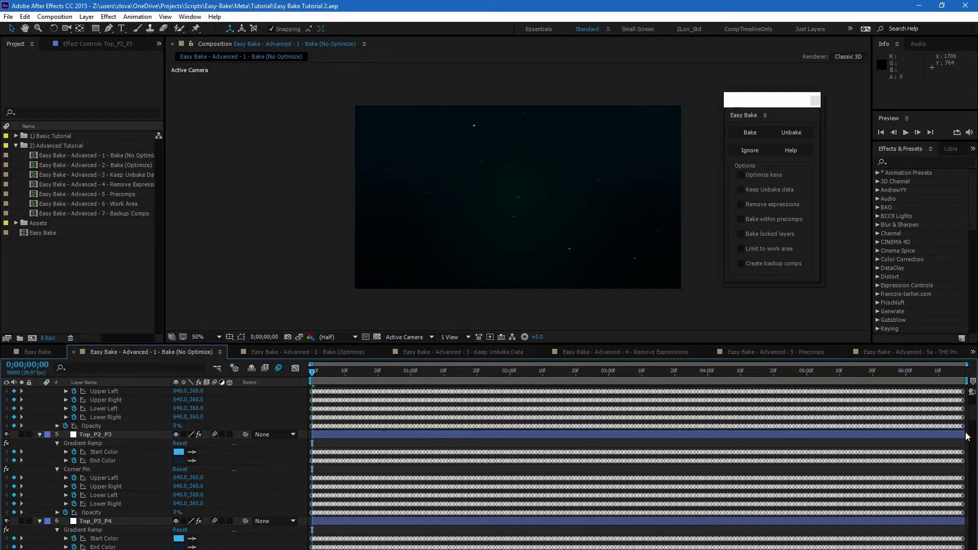
pyautogui.moveTo(974, 462); pyautogui.dragTo(974, 544)
pyautogui.scroll(-10, 301, 424)
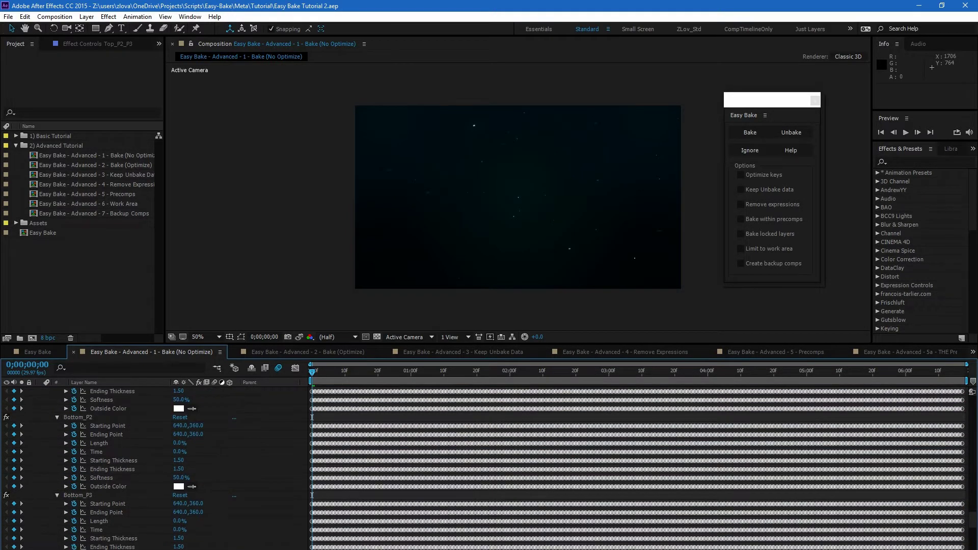
pyautogui.scroll(15, 301, 411)
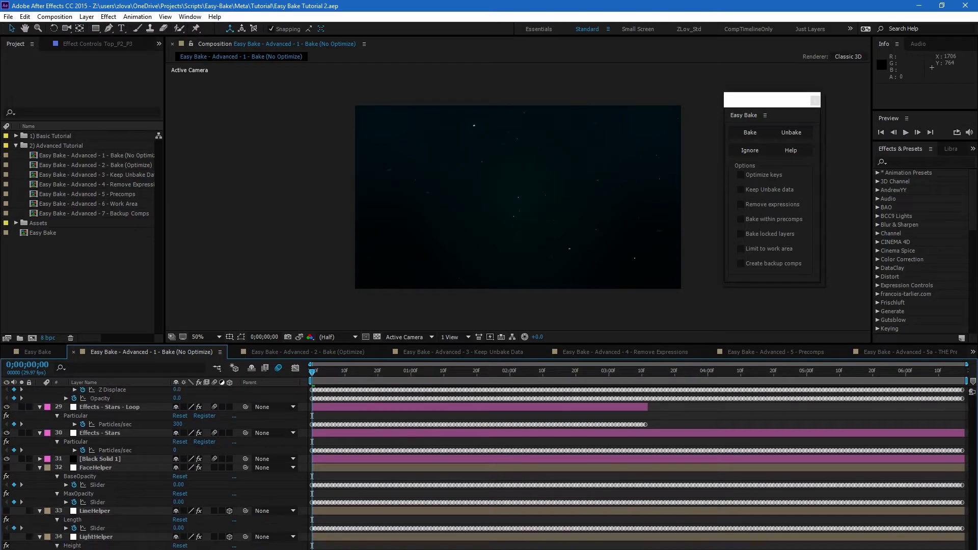
pyautogui.scroll(5, 301, 433)
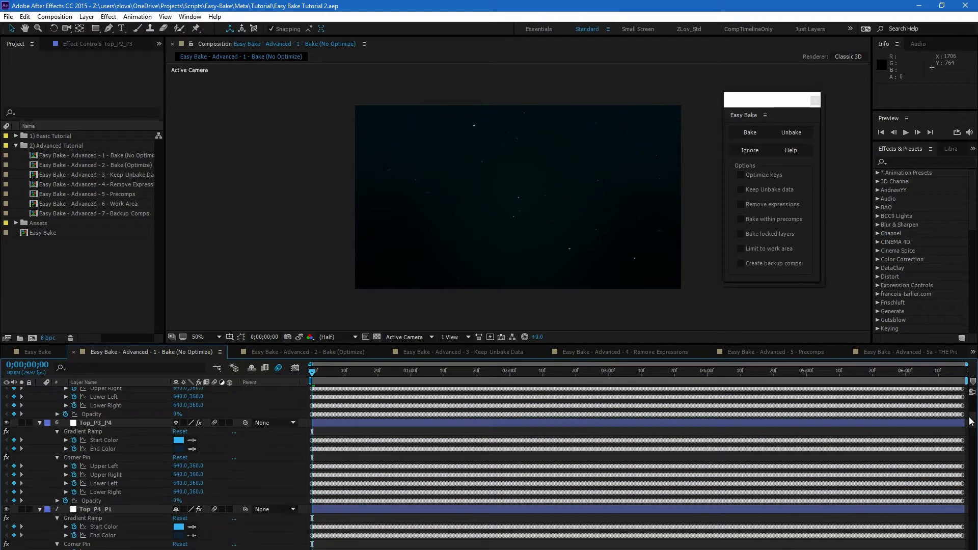
# Examine the value graph of the Top_P2_P3 layer's Corner Pin Lower Left property, selecting the keyframes in its flat opening section
pyautogui.click(295, 367)
pyautogui.click(96, 401)
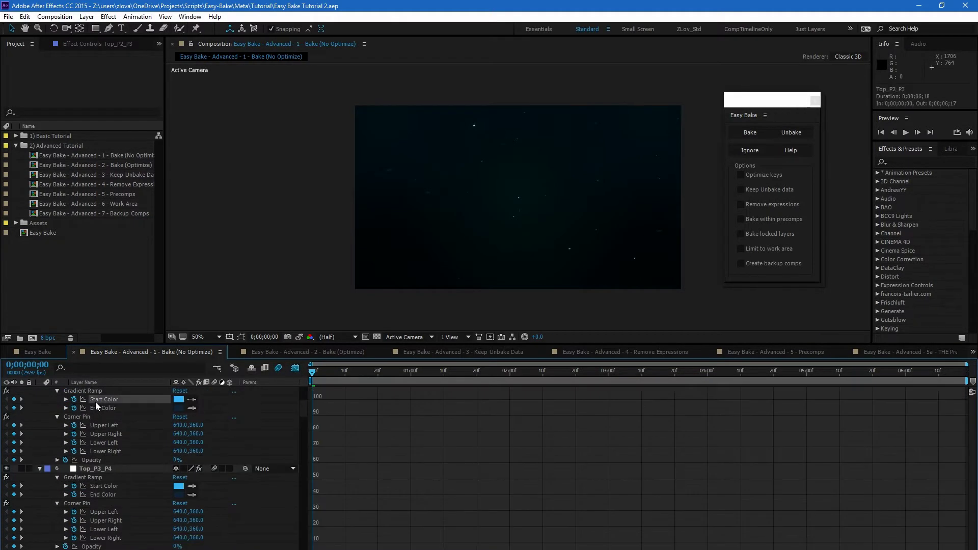
pyautogui.click(100, 406)
pyautogui.click(109, 441)
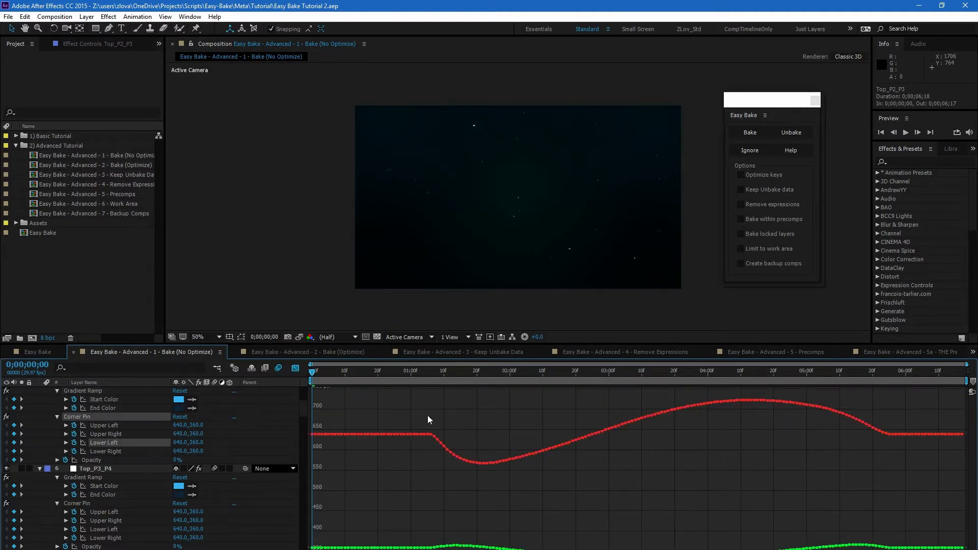
pyautogui.moveTo(427, 415); pyautogui.dragTo(308, 548)
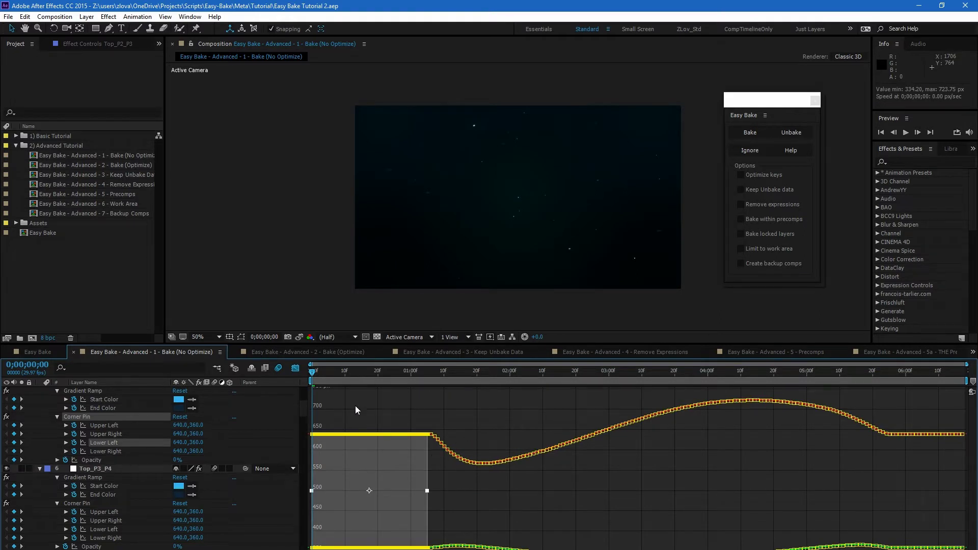
pyautogui.click(382, 414)
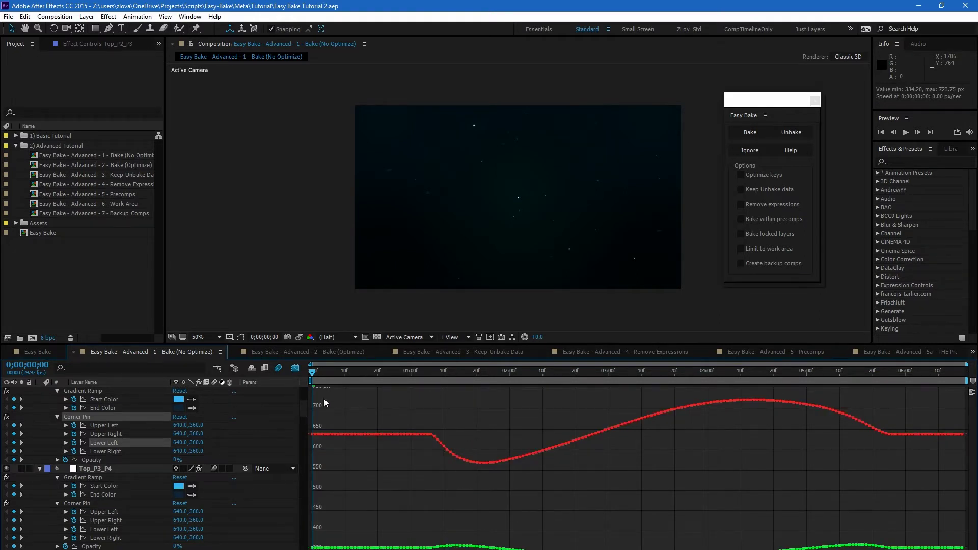
pyautogui.click(295, 368)
# Open the "Easy Bake - Advanced - 2 - Bake (Optimize)" composition in layer bar view and enable the Optimize keys option
pyautogui.click(301, 353)
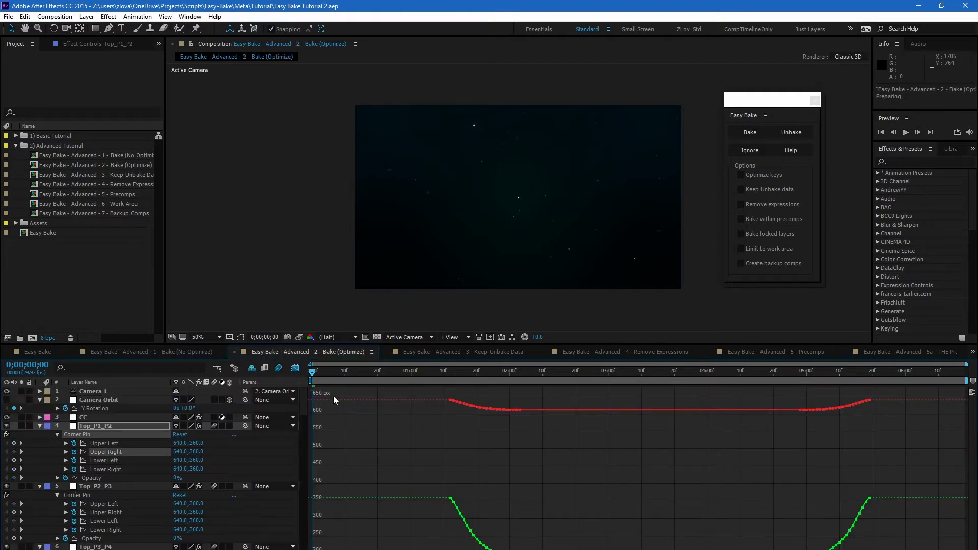
pyautogui.click(295, 368)
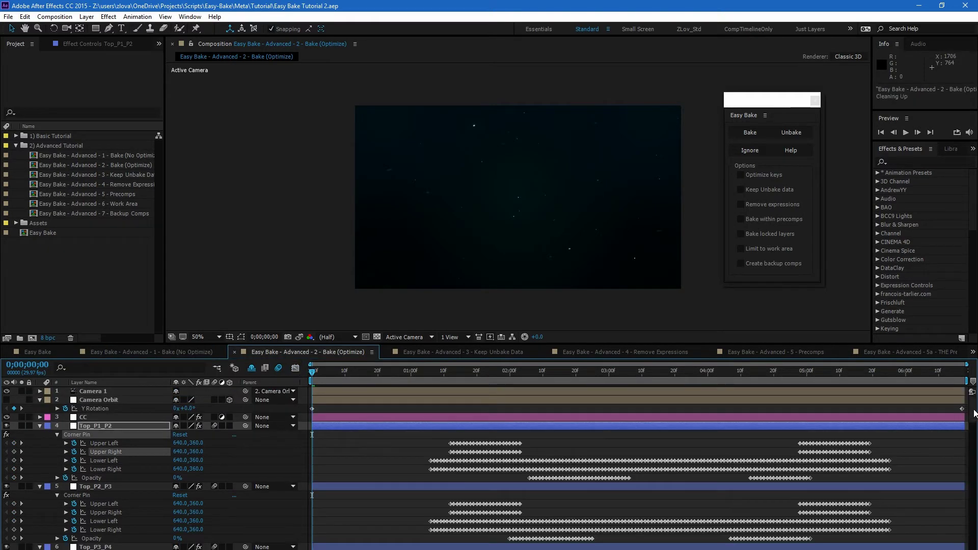
pyautogui.click(769, 176)
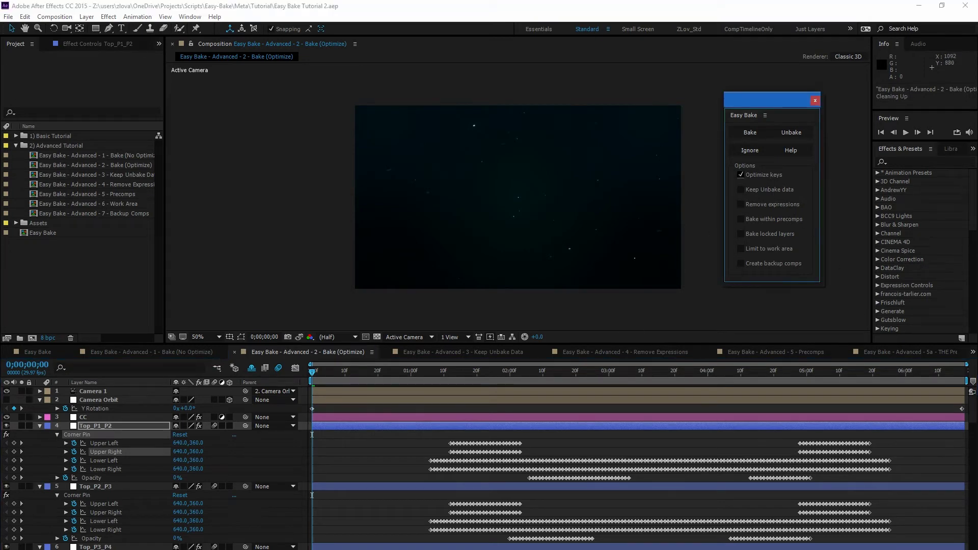
# Examine the value graphs of the P1_P2_P3_P4 layer's Corner Pin points and Opacity for the optimized keyframes
pyautogui.moveTo(973, 418); pyautogui.dragTo(973, 458)
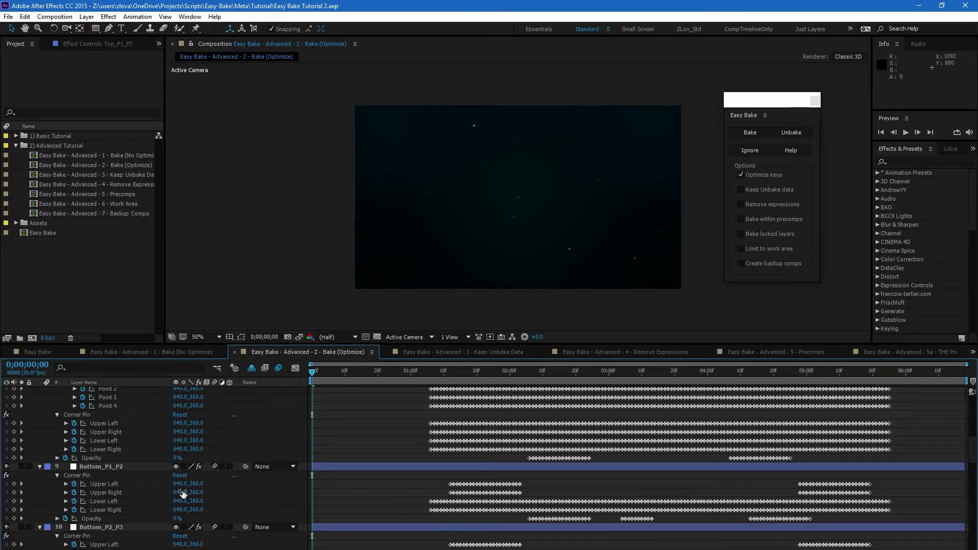
pyautogui.click(295, 369)
pyautogui.click(130, 423)
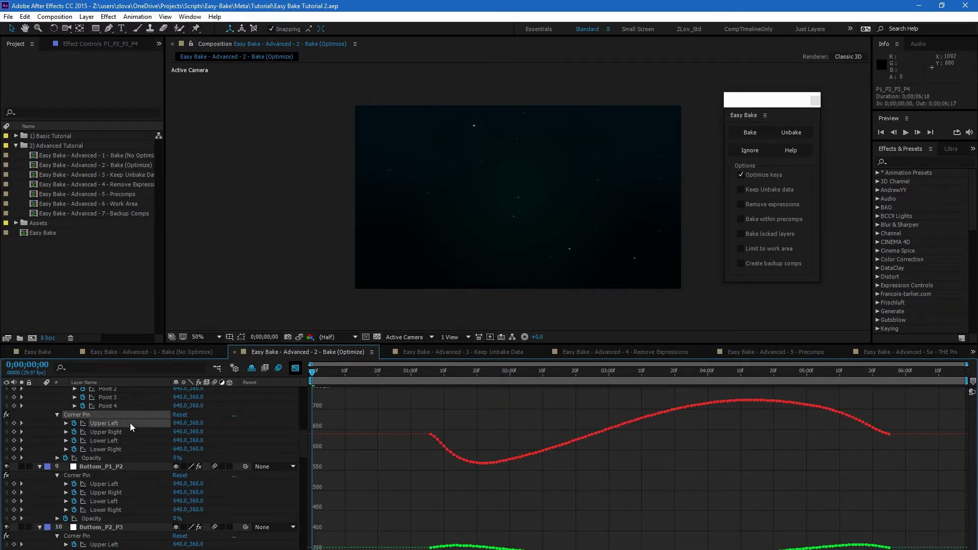
pyautogui.moveTo(423, 423); pyautogui.dragTo(308, 549)
pyautogui.click(110, 440)
pyautogui.click(110, 449)
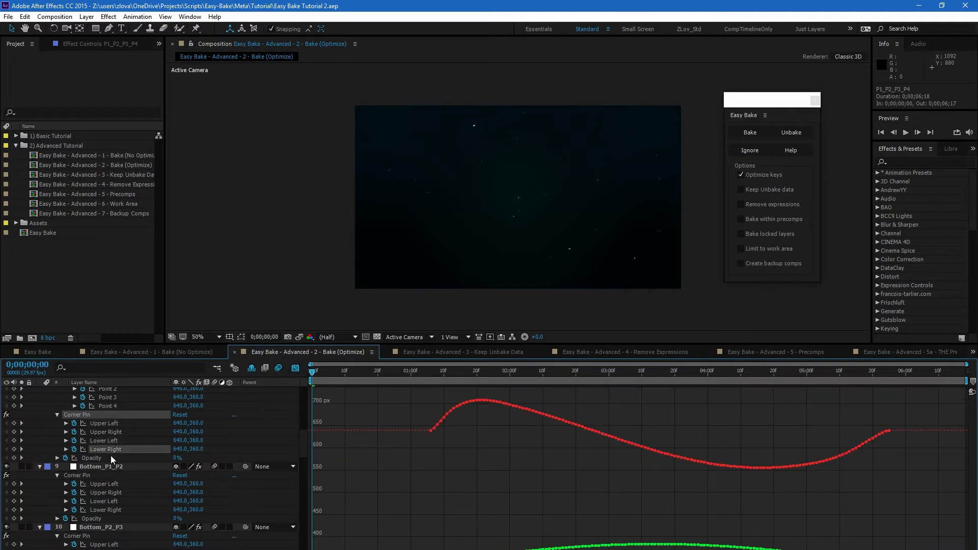
pyautogui.click(111, 460)
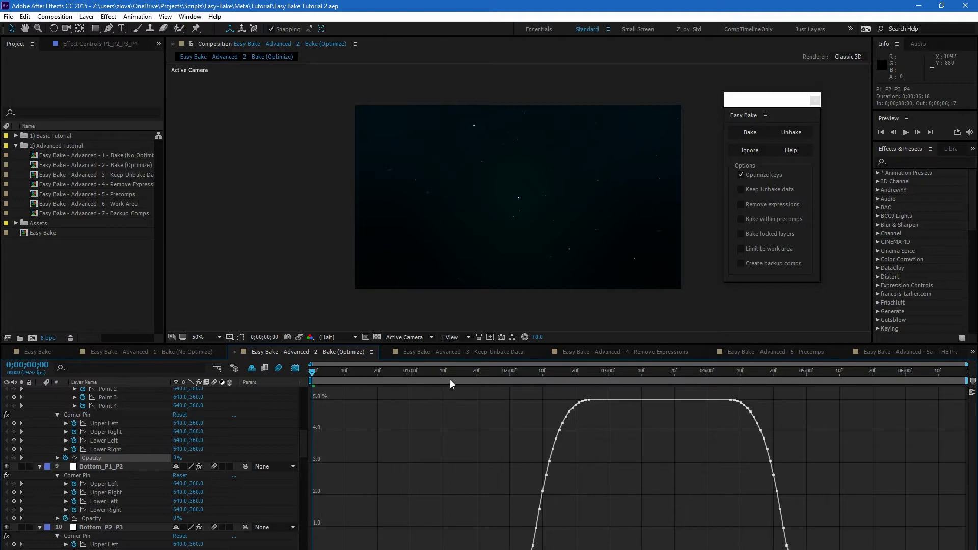
pyautogui.click(295, 368)
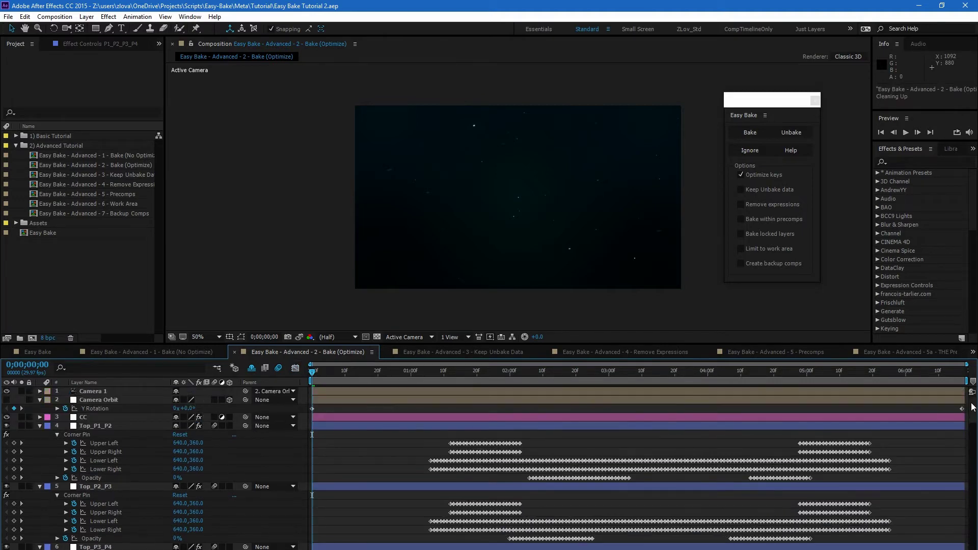
# Compare the Camera Orbit layer's Y Rotation keyframes between the optimized and non-optimized compositions, and review the optimized graph and remaining layers
pyautogui.click(102, 409)
pyautogui.click(295, 367)
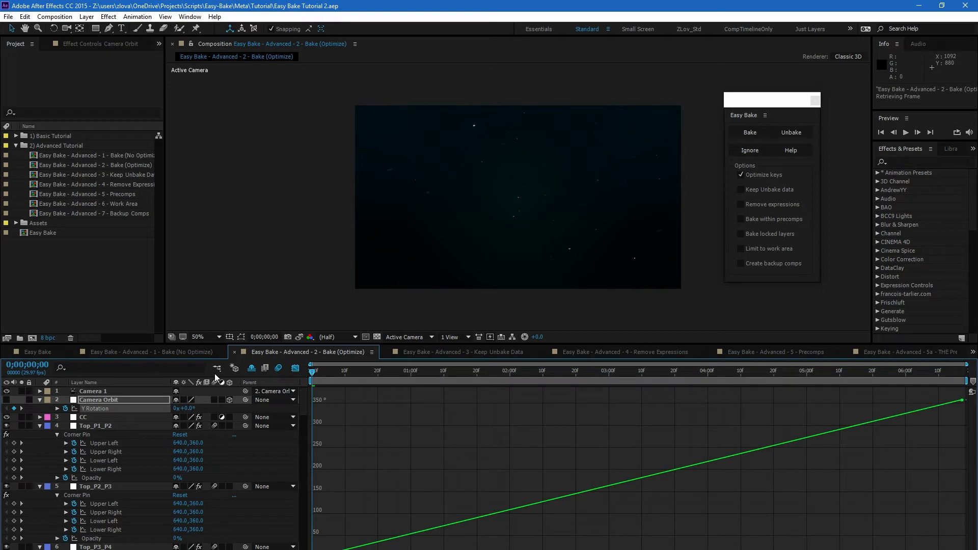
pyautogui.click(295, 368)
pyautogui.hotkey('shift', ',')
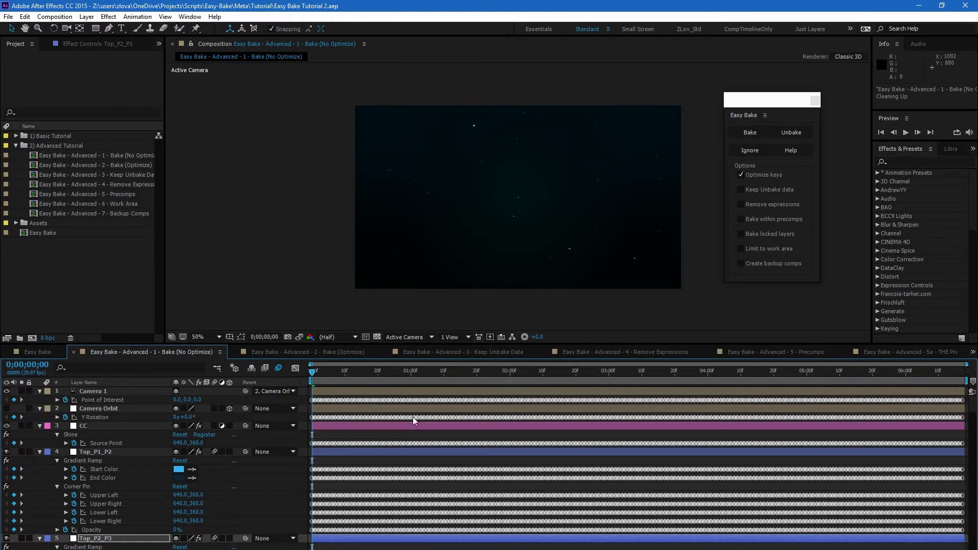
pyautogui.click(290, 350)
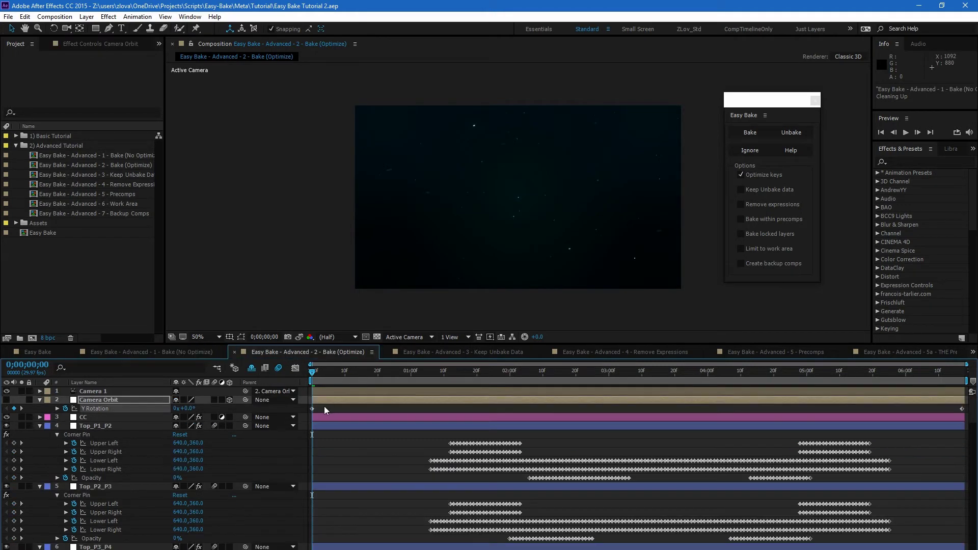
pyautogui.click(295, 367)
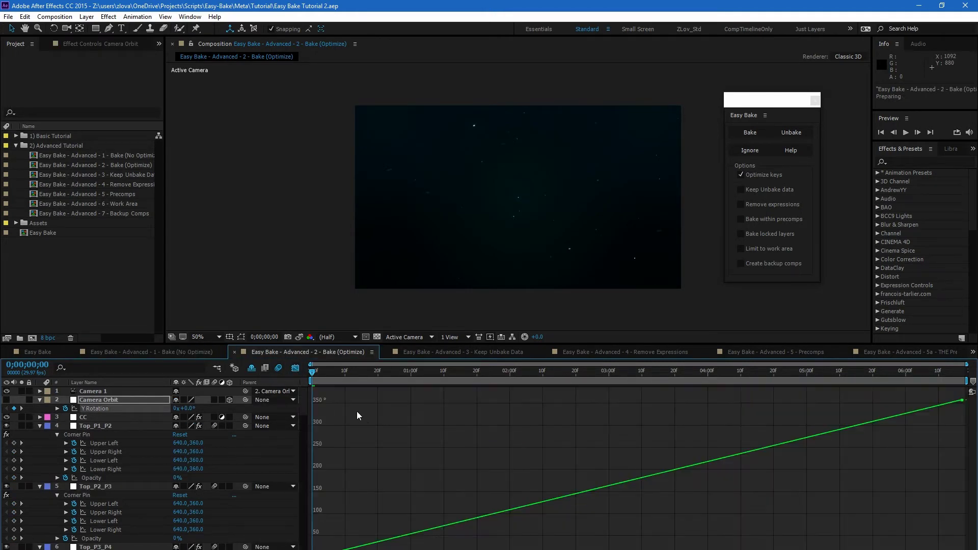
pyautogui.click(296, 368)
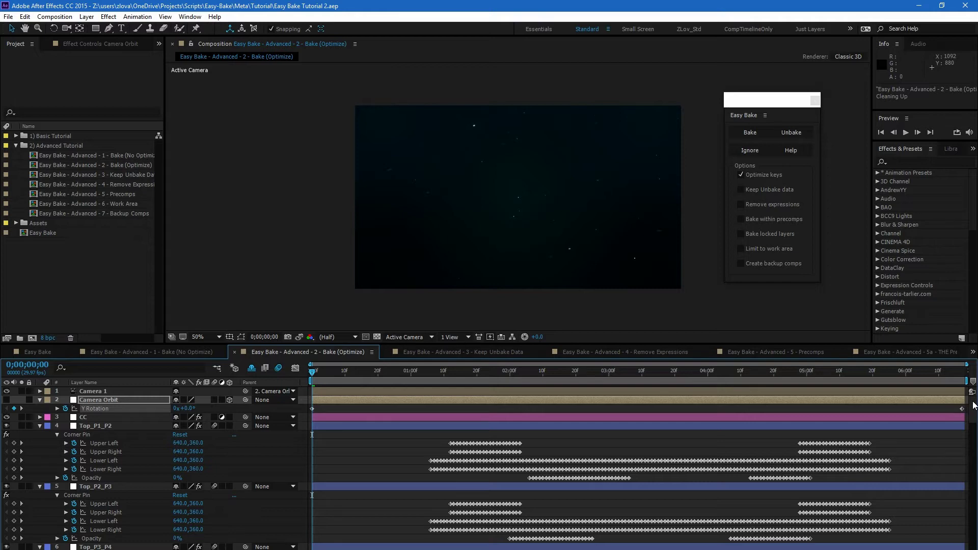
pyautogui.moveTo(974, 405); pyautogui.dragTo(969, 531)
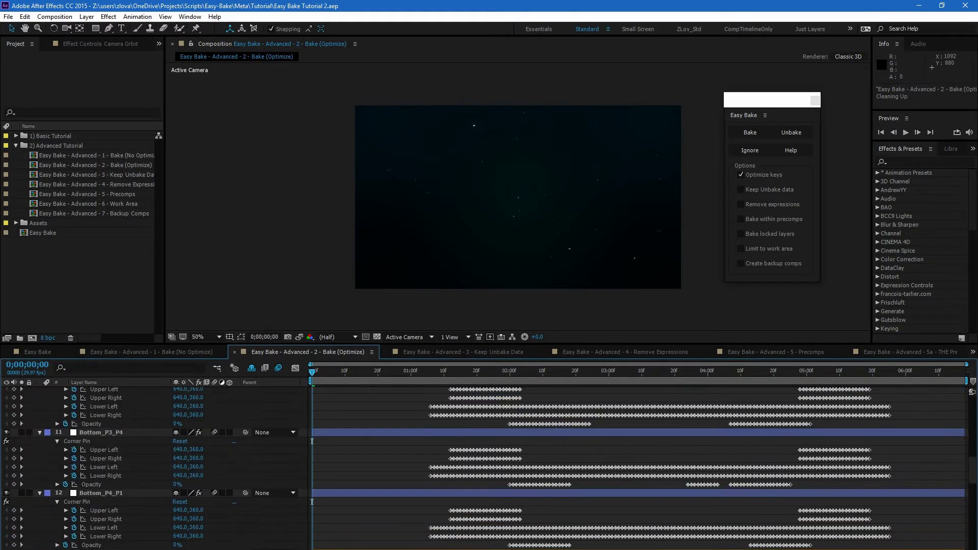
pyautogui.moveTo(973, 466); pyautogui.dragTo(973, 393)
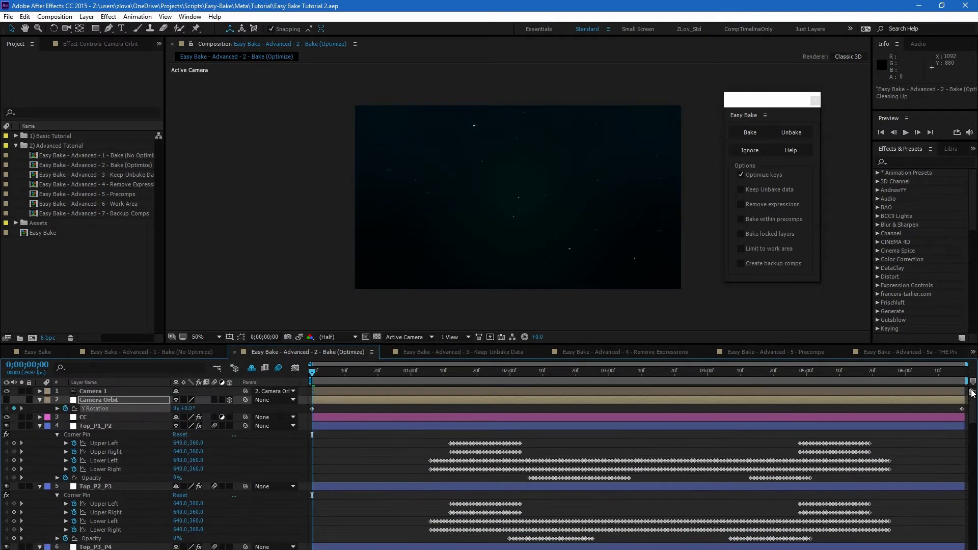
# Bake the Star layer in the "Easy Bake - Advanced - 3 - Keep Unbake Data" composition with Keep Unbake data enabled
pyautogui.click(468, 352)
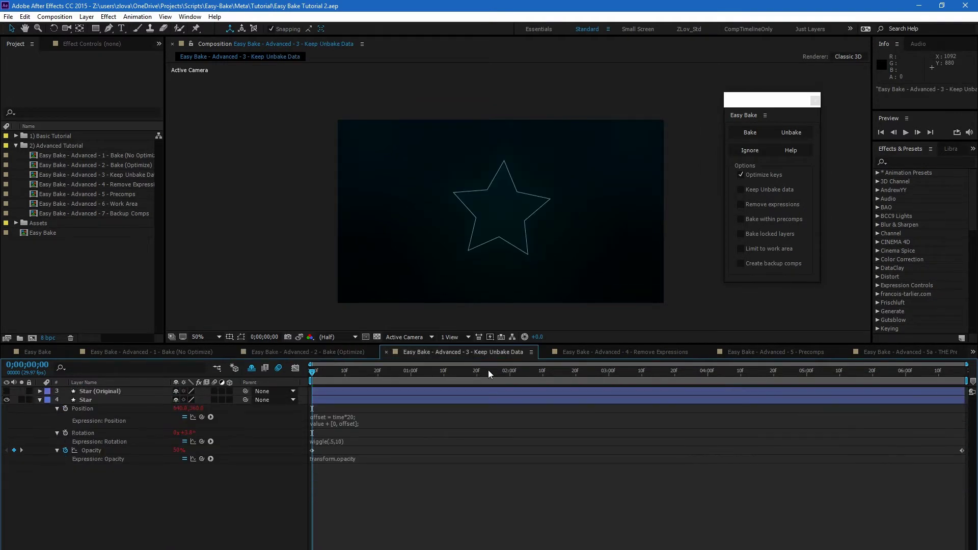
pyautogui.click(759, 190)
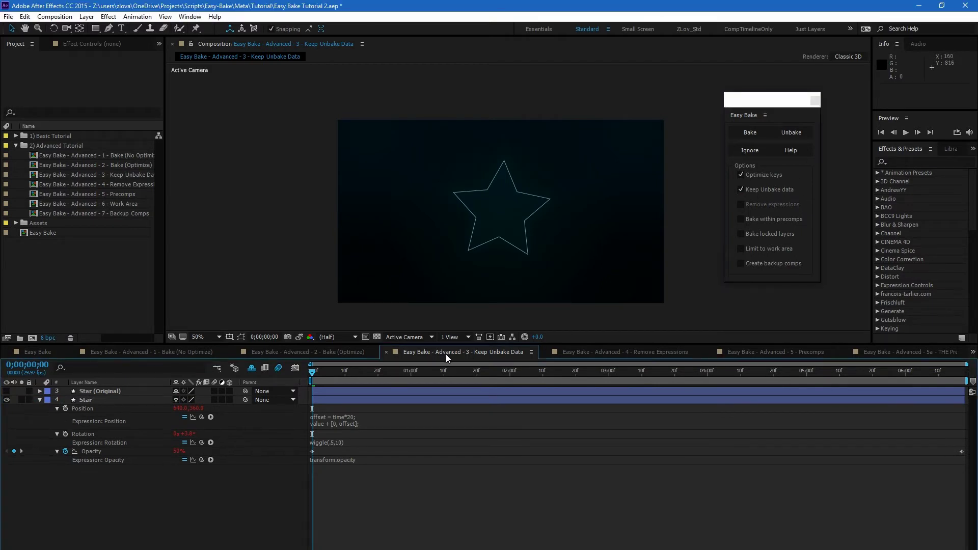
pyautogui.click(146, 401)
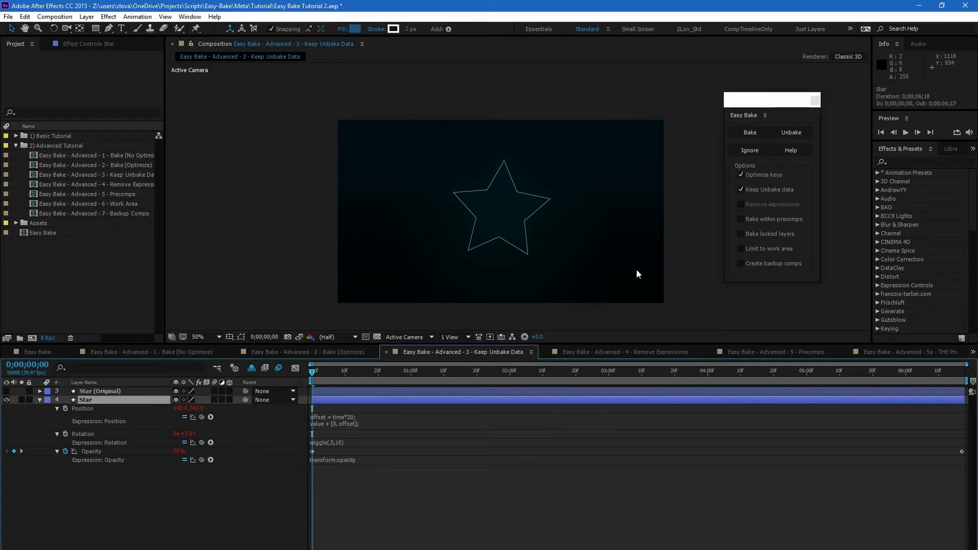
pyautogui.click(753, 134)
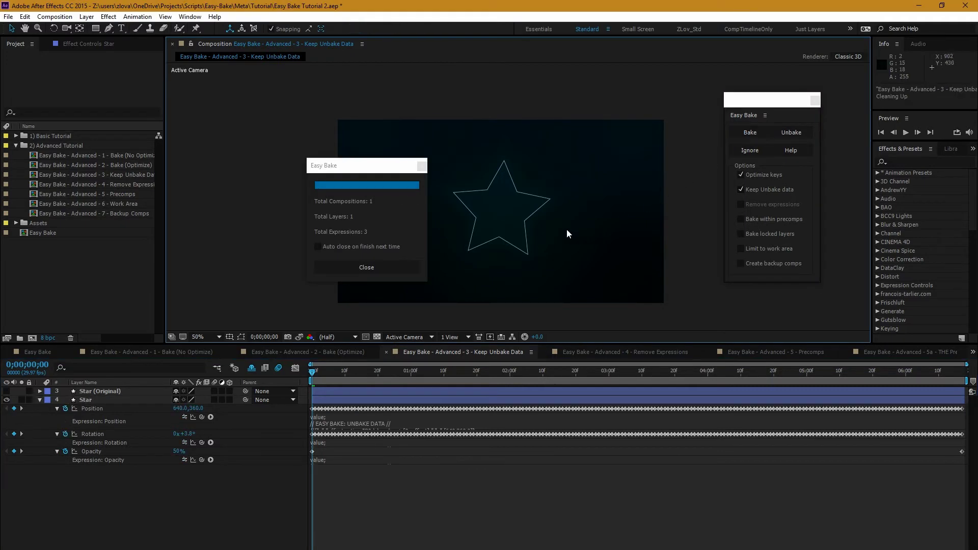
pyautogui.click(356, 271)
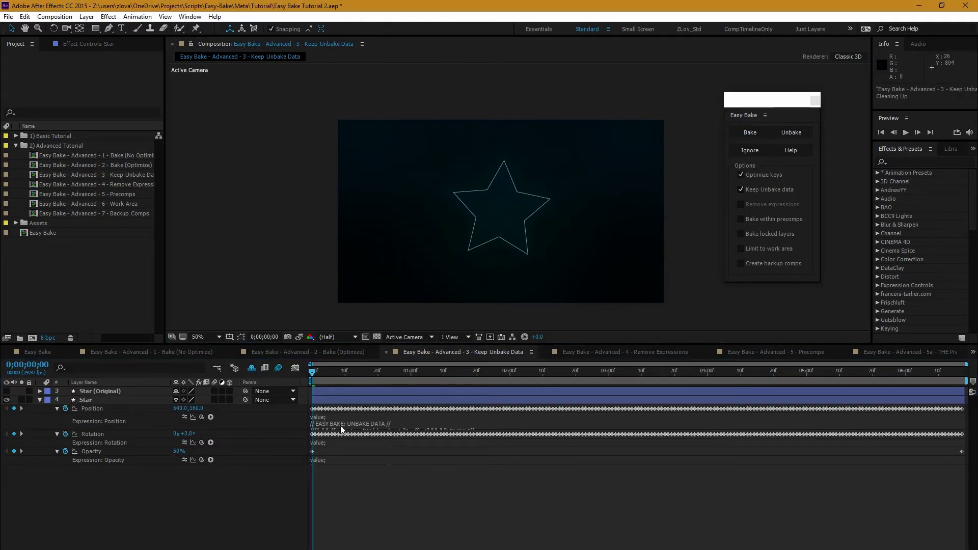
# Reveal the unbake data in the Star layer's Position expression and unbake the layer
pyautogui.moveTo(342, 427); pyautogui.dragTo(347, 451)
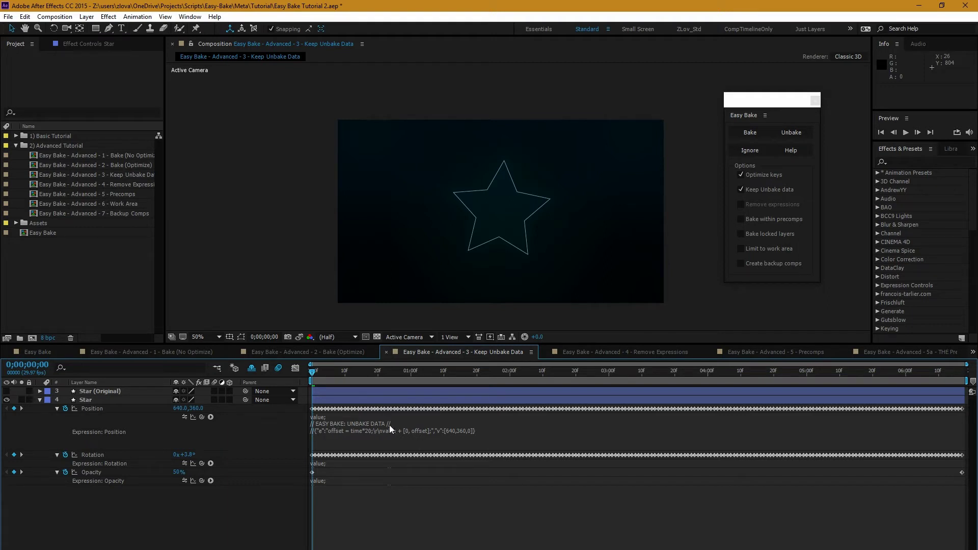
pyautogui.click(112, 400)
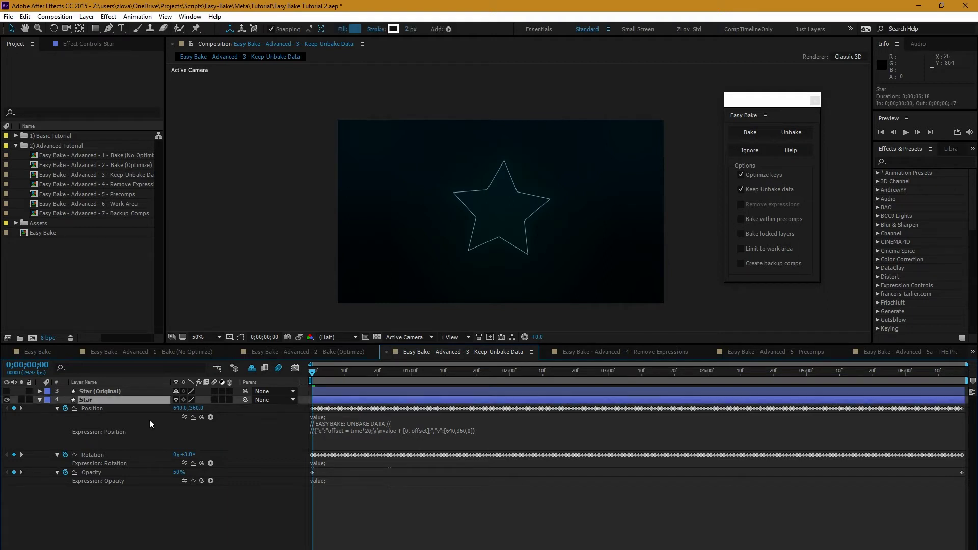
pyautogui.click(791, 133)
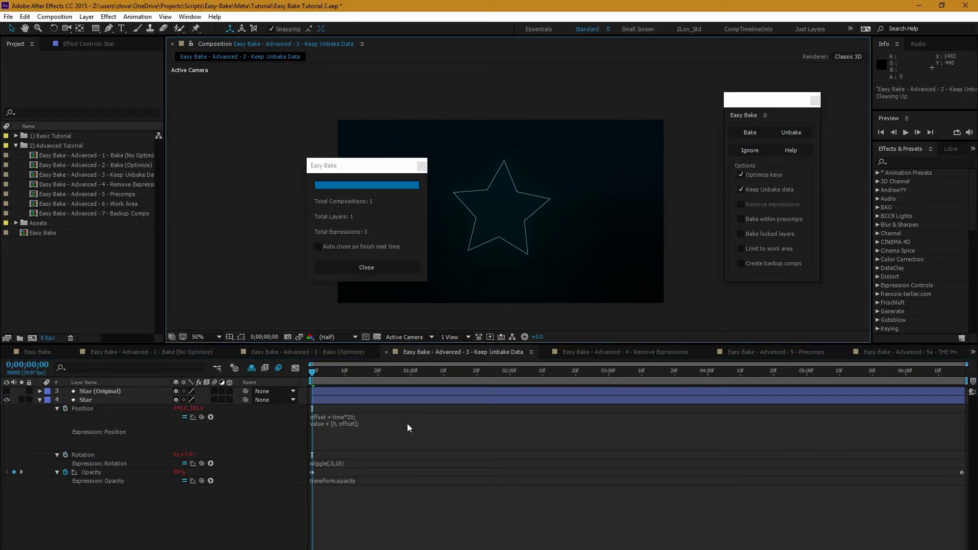
pyautogui.click(394, 267)
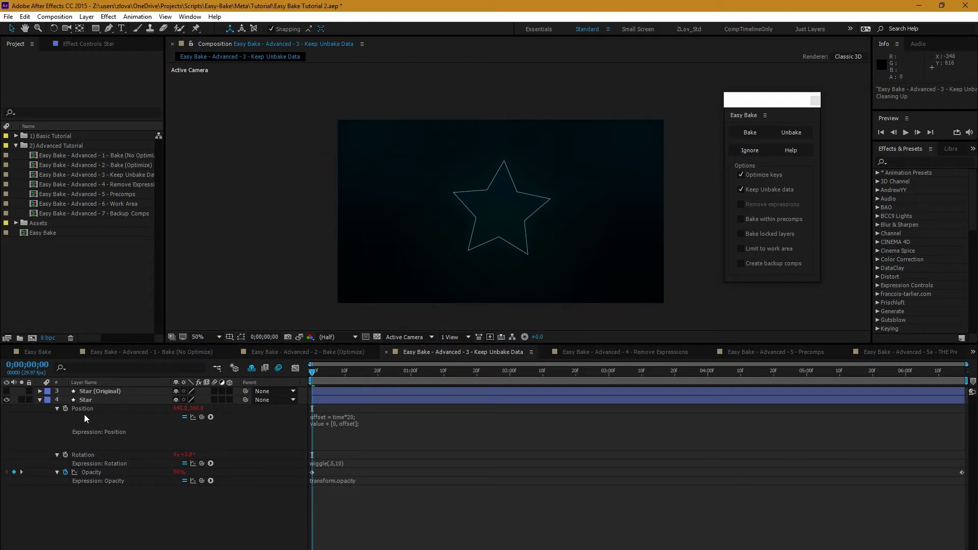
# Reveal the Star (Original) layer's expressions, compare them with the Star layer's, and preview the motion up to 0;00;02;00
pyautogui.click(39, 392)
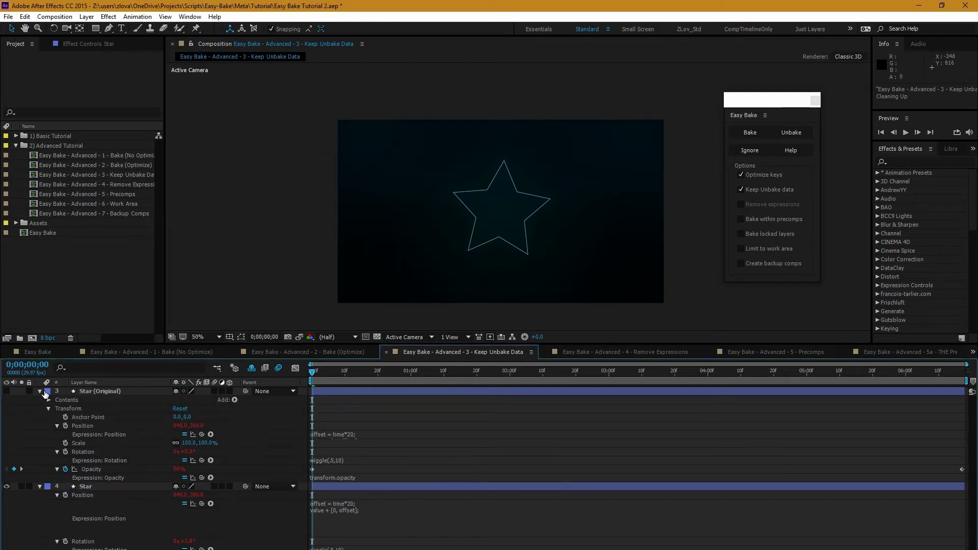
pyautogui.click(102, 391)
pyautogui.press('e')
pyautogui.press('e')
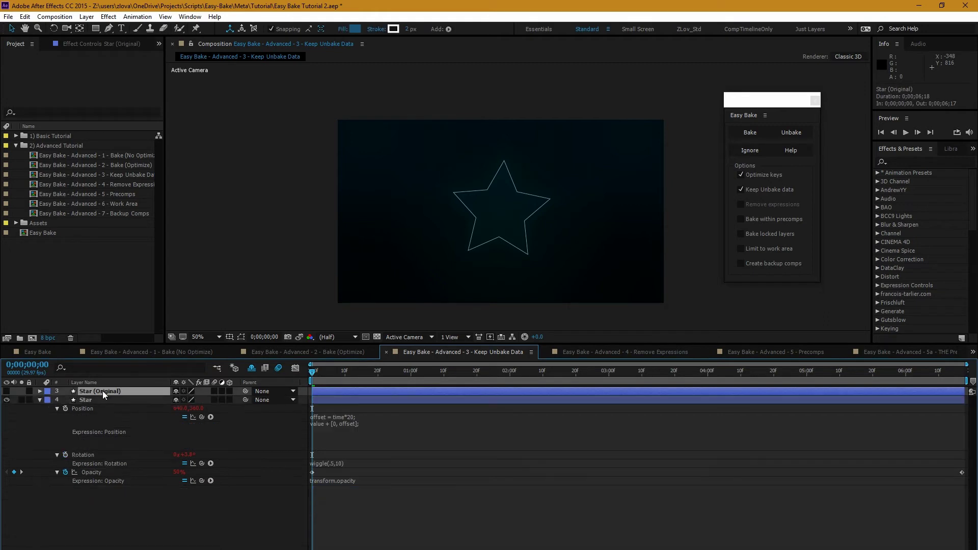
pyautogui.moveTo(328, 385); pyautogui.dragTo(508, 387)
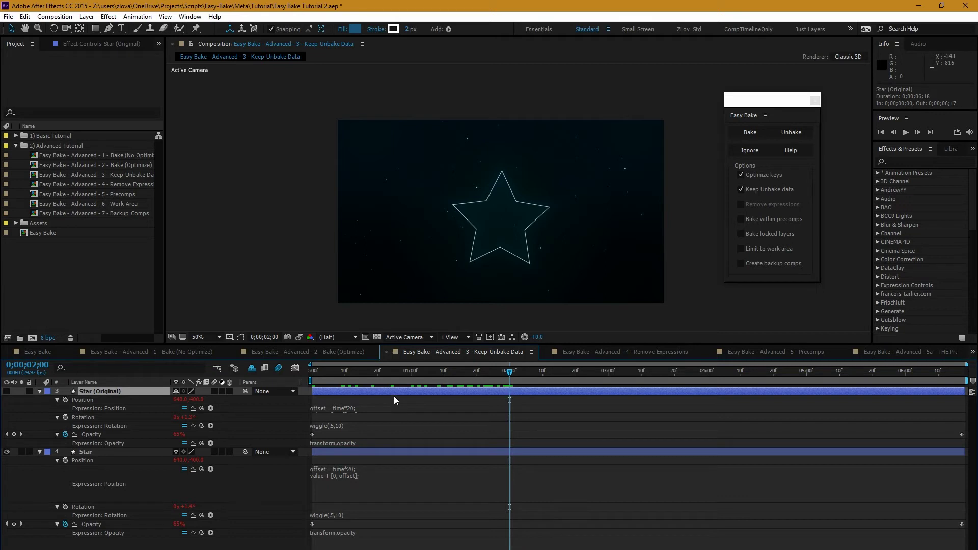
pyautogui.press('Home')
# Bake the Star layer in the "Easy Bake - Advanced - 4 - Remove Expressions" composition with Keep Unbake data off and Remove expressions on
pyautogui.click(609, 356)
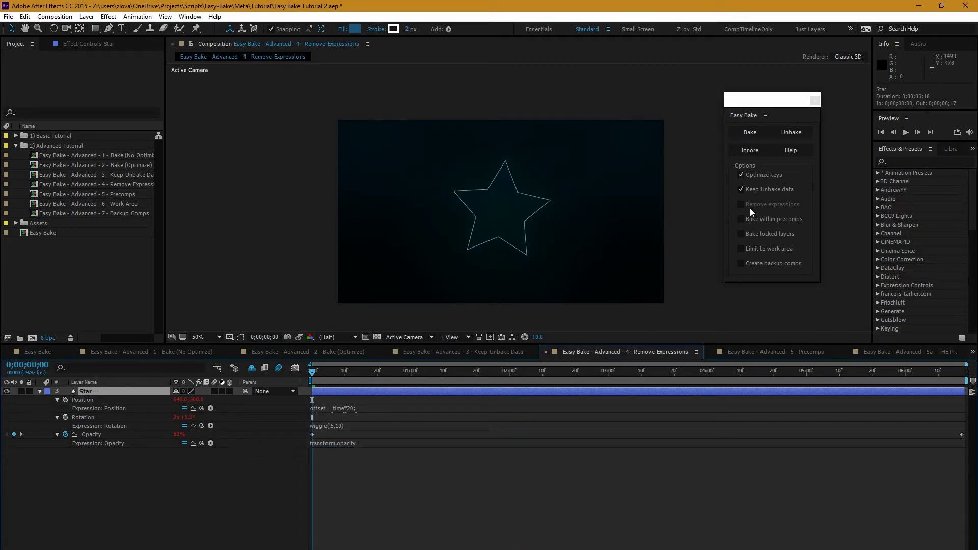
pyautogui.click(762, 190)
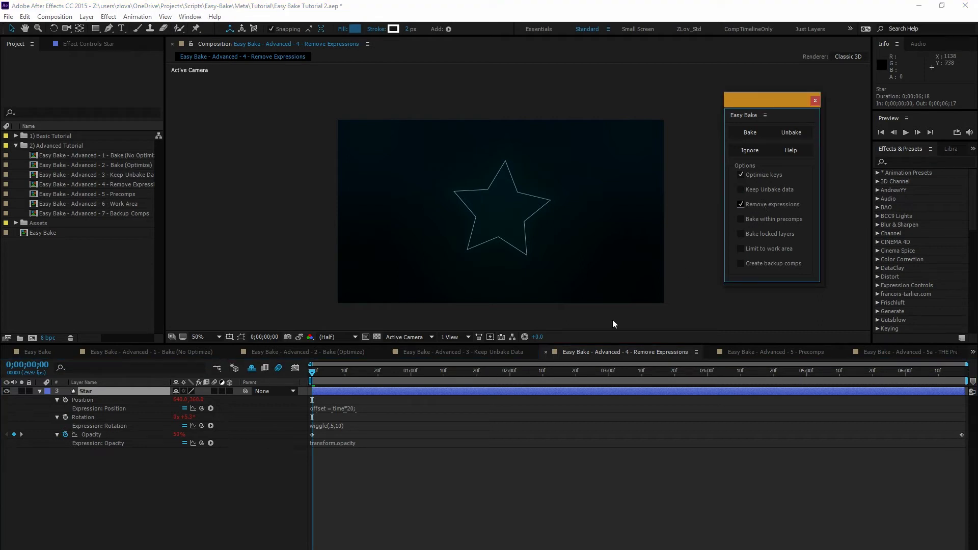
pyautogui.click(749, 133)
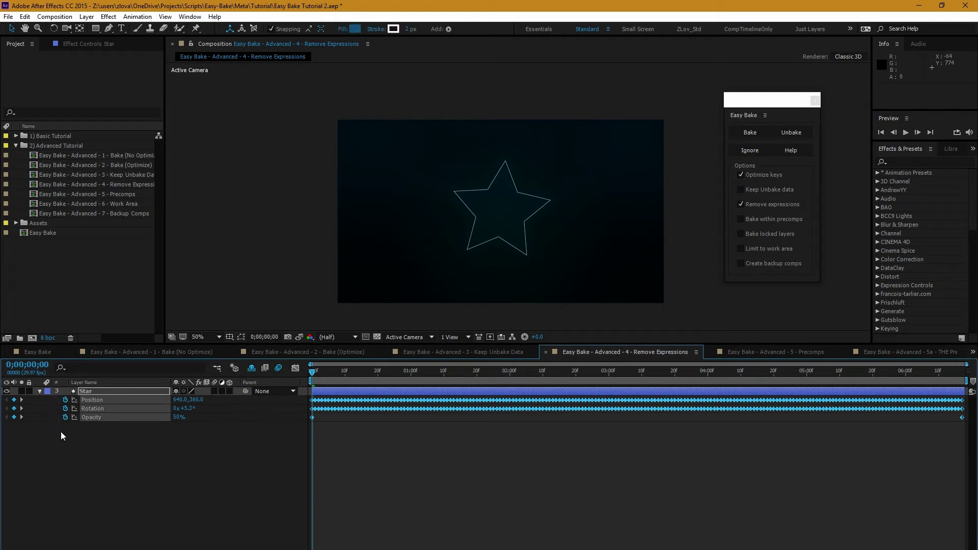
pyautogui.click(120, 437)
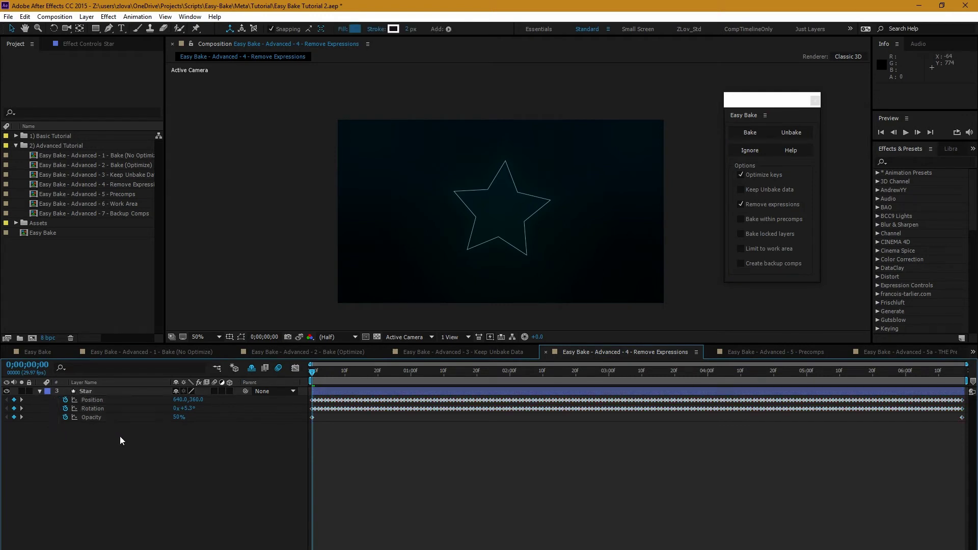
pyautogui.click(779, 207)
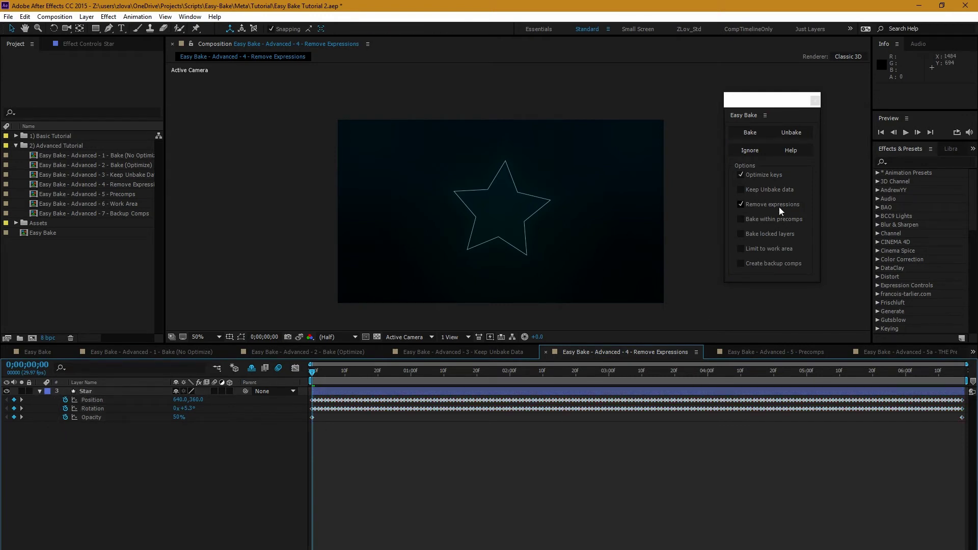
# Bake the "Easy Bake - Advanced - 5 - Precomps" composition with only Optimize keys enabled, and check the expressions inside its Precomp layer
pyautogui.click(743, 354)
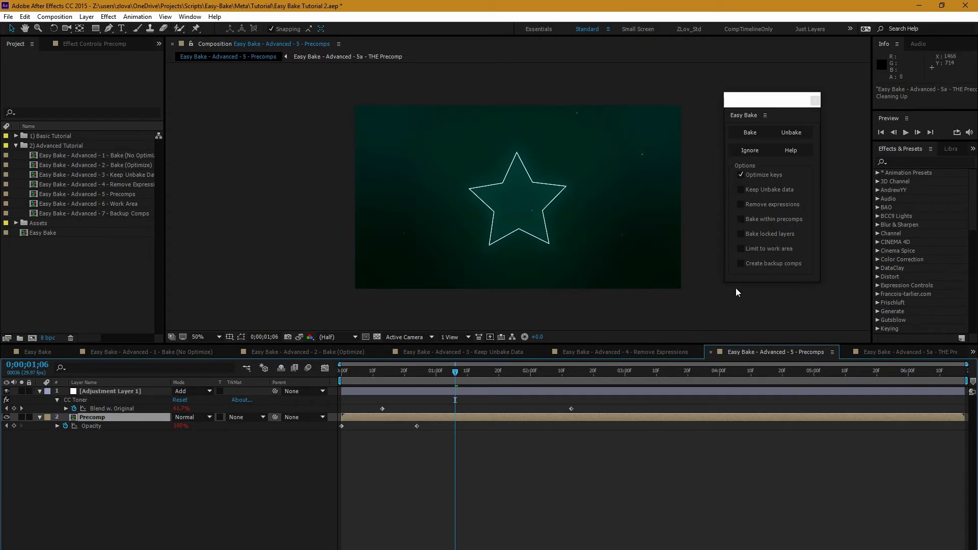
pyautogui.click(185, 438)
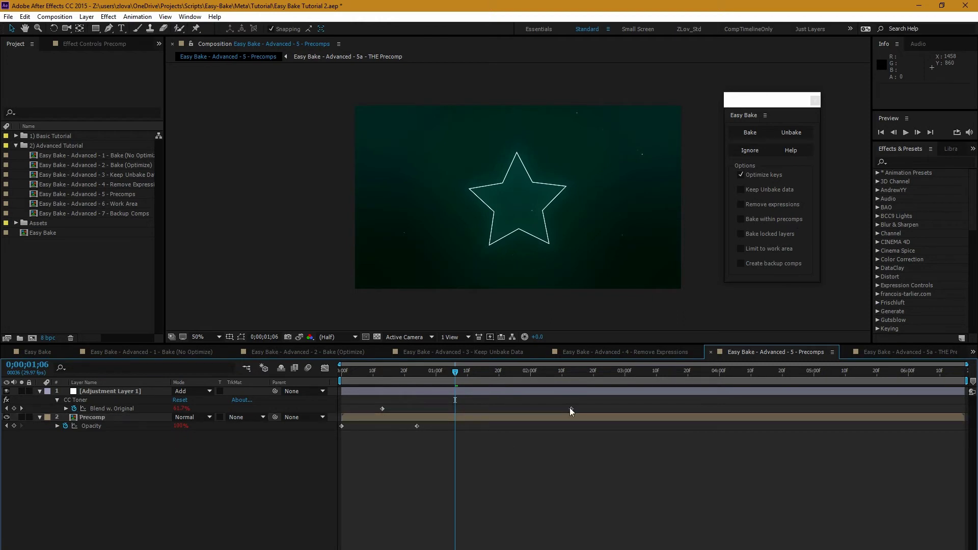
pyautogui.click(748, 133)
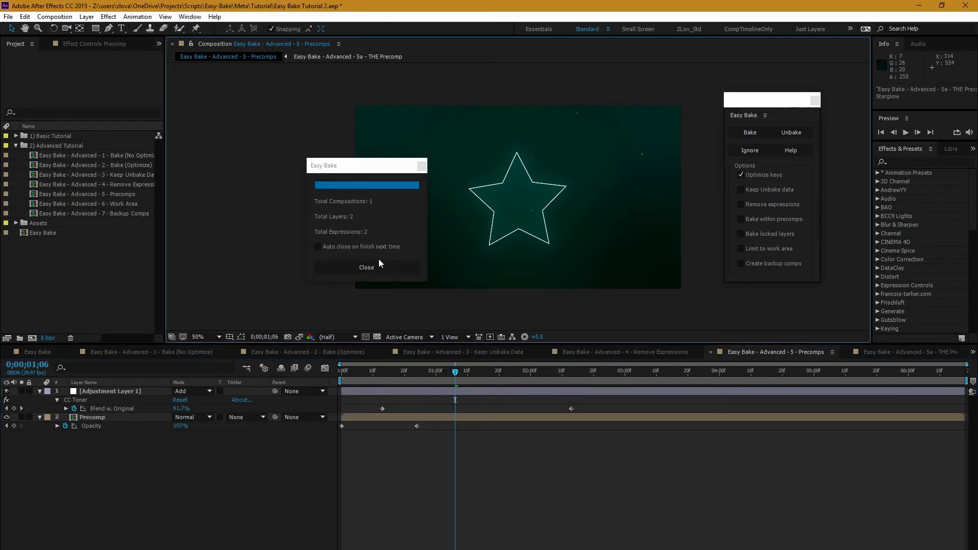
pyautogui.click(369, 267)
pyautogui.click(58, 426)
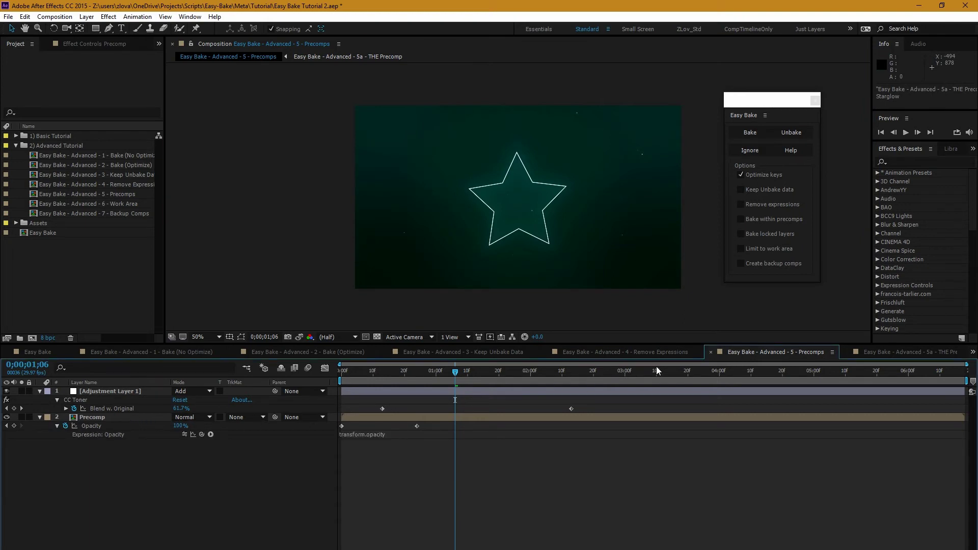
pyautogui.doubleClick(92, 417)
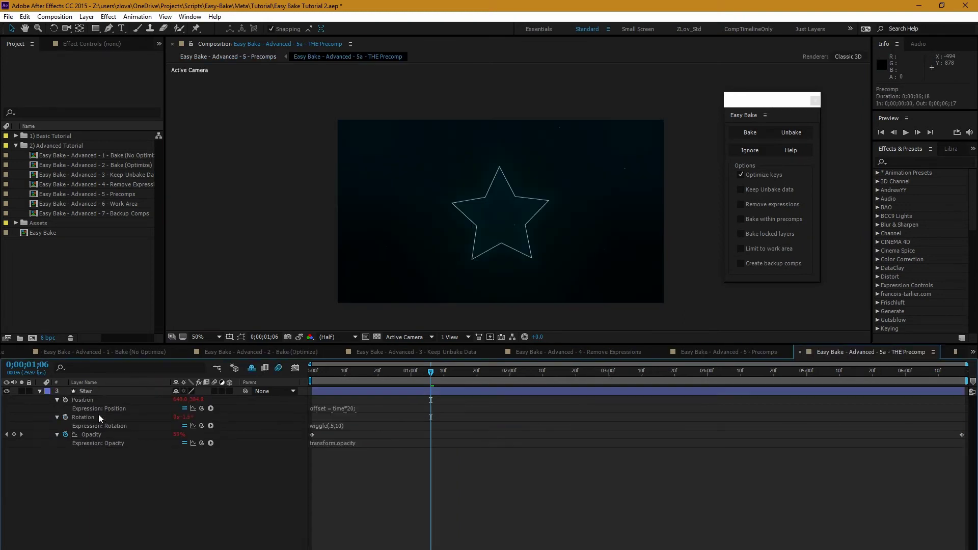
pyautogui.click(725, 351)
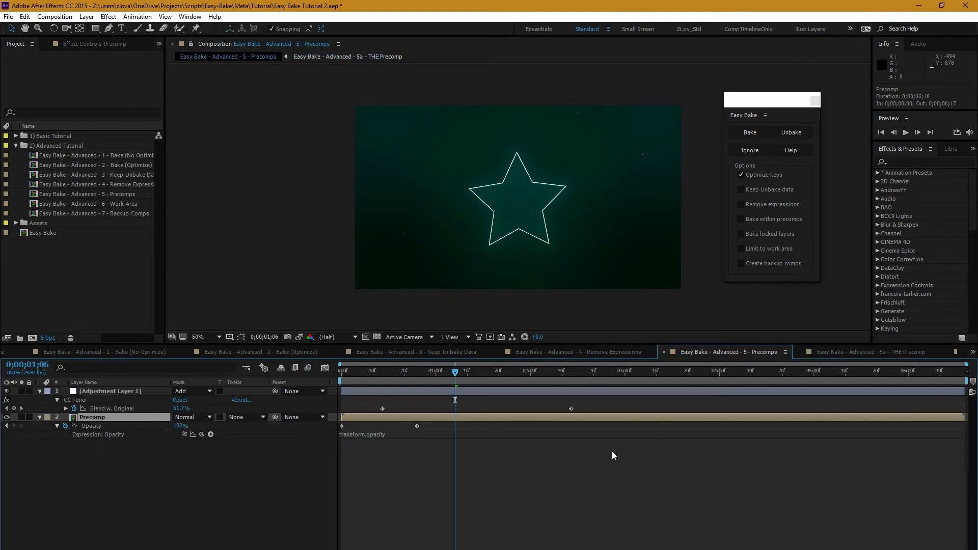
# Bake the "Easy Bake - Advanced - 5 - Precomps" composition again with Bake within precomps enabled
pyautogui.click(764, 219)
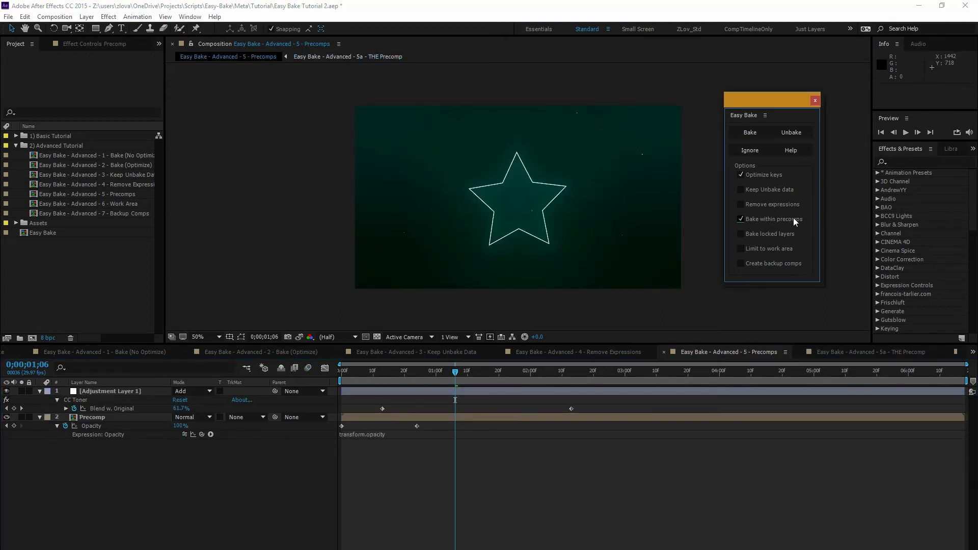
pyautogui.click(751, 132)
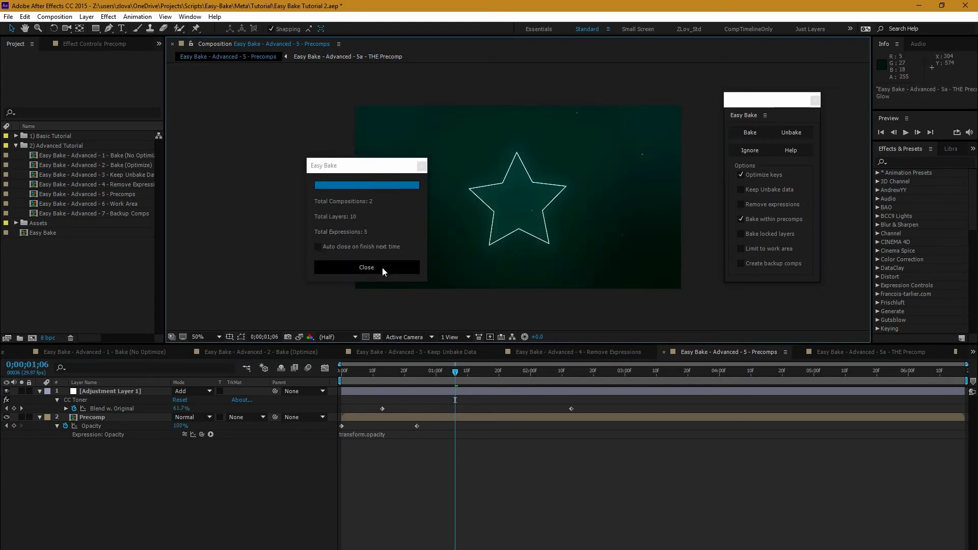
pyautogui.click(384, 269)
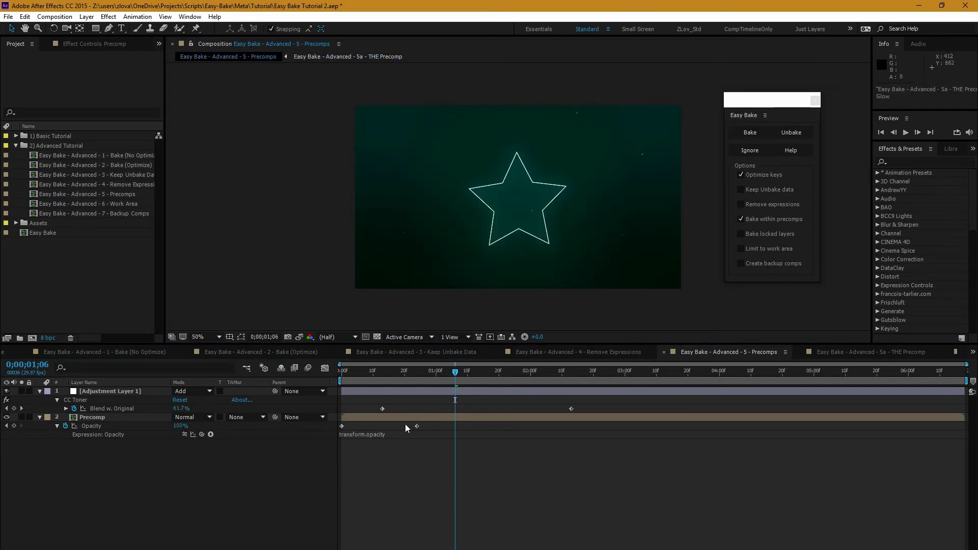
# Review the nested Star layer's keyframes inside the Precomp, preview its motion up to 0;00;04;16, and close the precomp
pyautogui.click(648, 419)
pyautogui.doubleClick(648, 420)
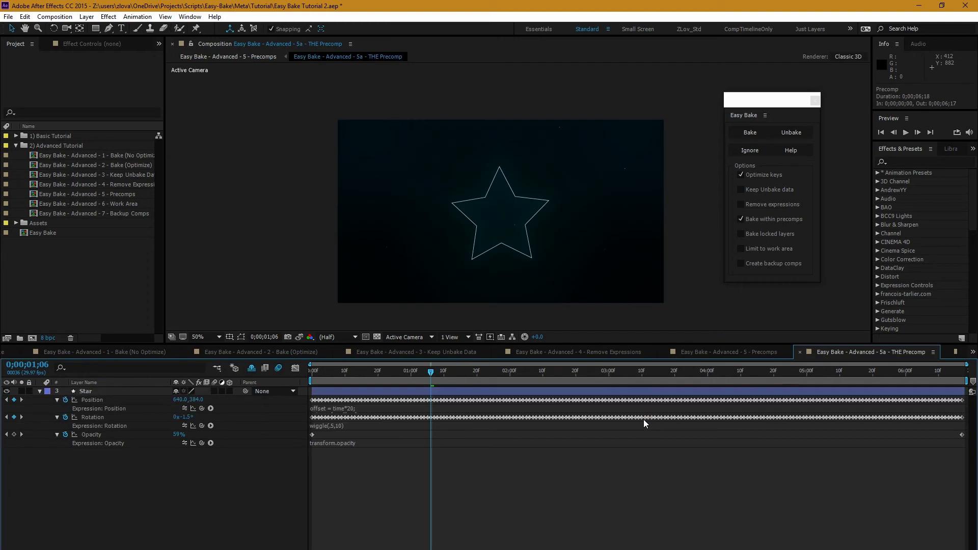
pyautogui.moveTo(353, 380); pyautogui.dragTo(761, 381)
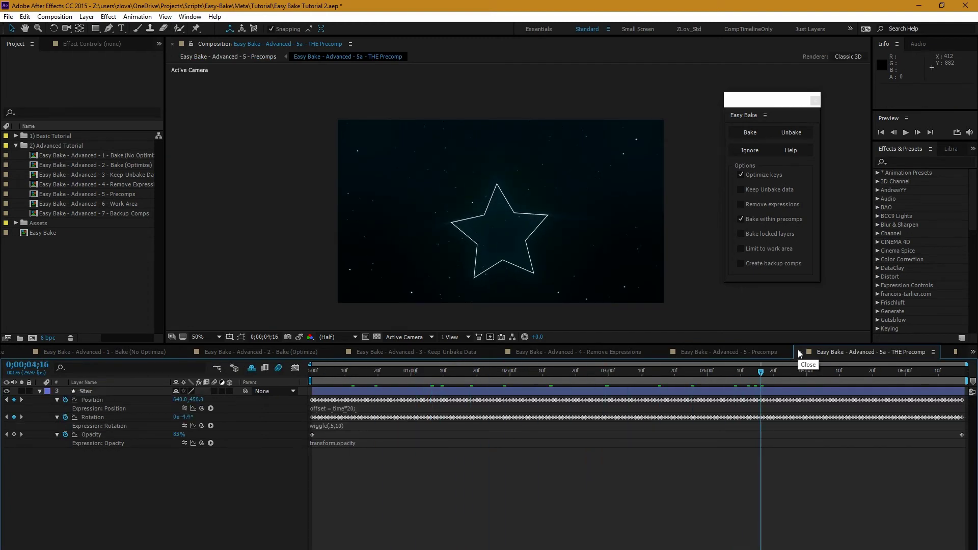
pyautogui.click(798, 350)
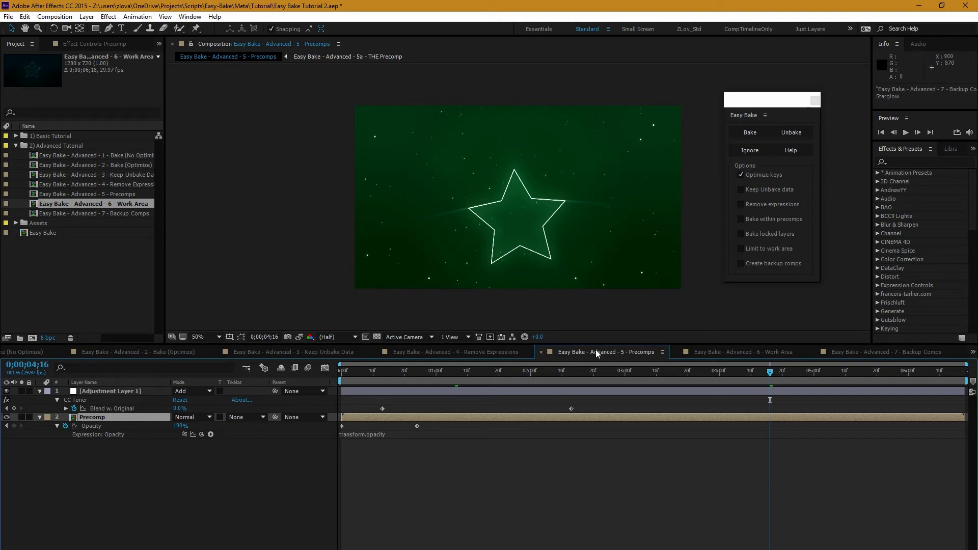
# Bake the Star (Not Trimmed) layer in the "Easy Bake - Advanced - 6 - Work Area" composition without limiting it to the work area
pyautogui.click(723, 352)
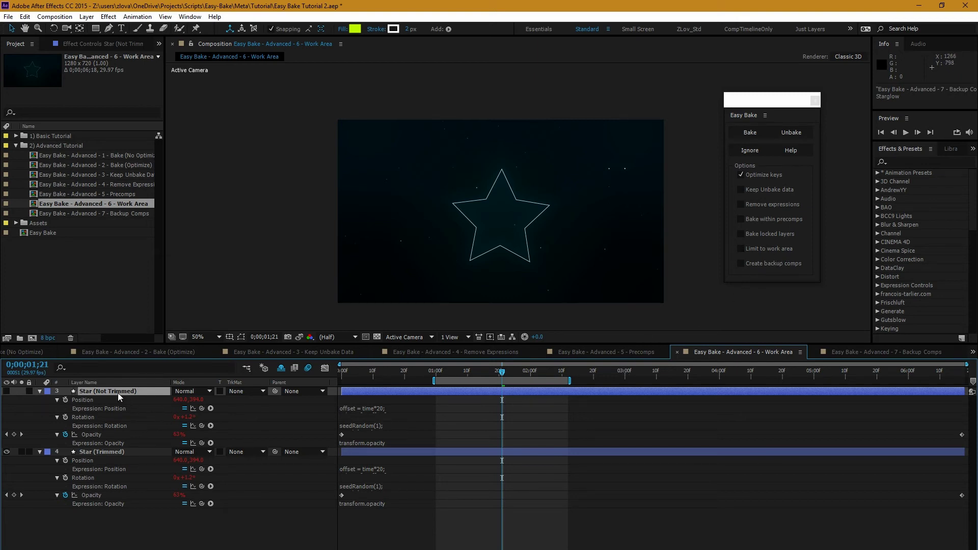
pyautogui.click(87, 391)
pyautogui.click(750, 132)
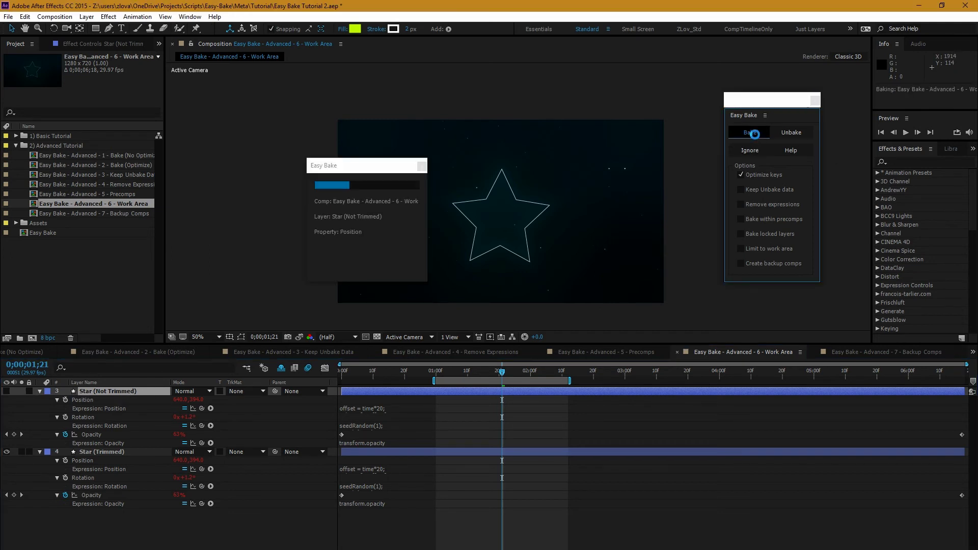
pyautogui.click(381, 270)
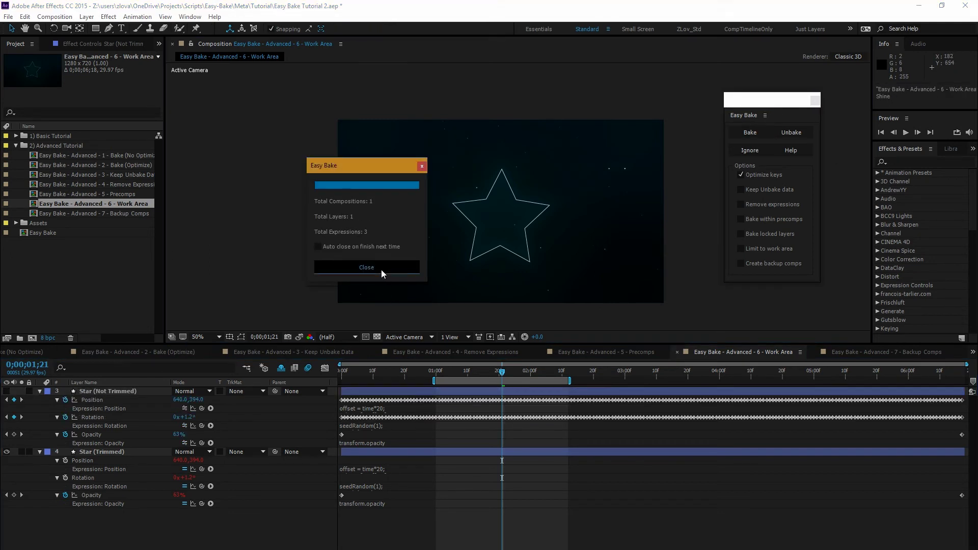
# Bake the Star (Trimmed) layer with Limit to work area enabled and preview the motion around the baked range
pyautogui.click(519, 453)
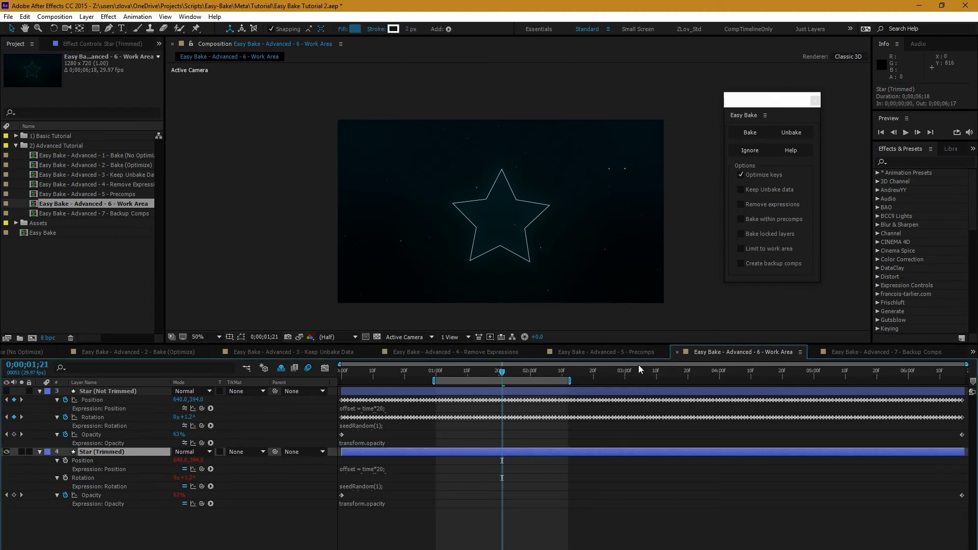
pyautogui.click(763, 251)
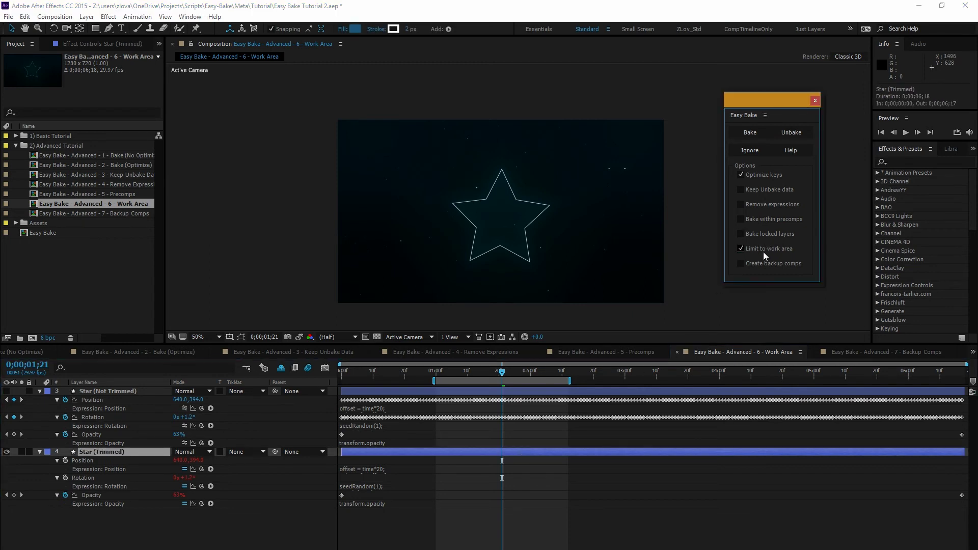
pyautogui.click(745, 134)
pyautogui.click(374, 272)
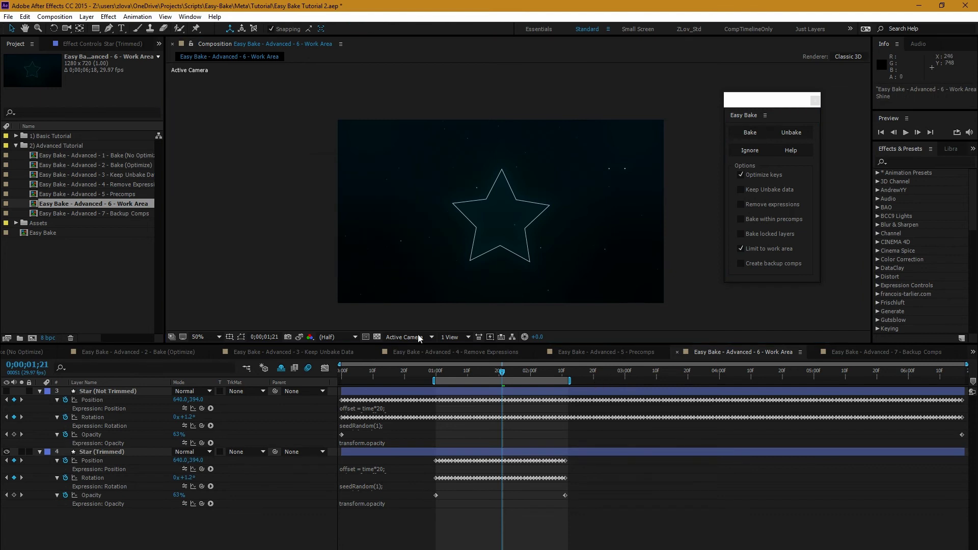
pyautogui.moveTo(504, 376); pyautogui.dragTo(477, 411)
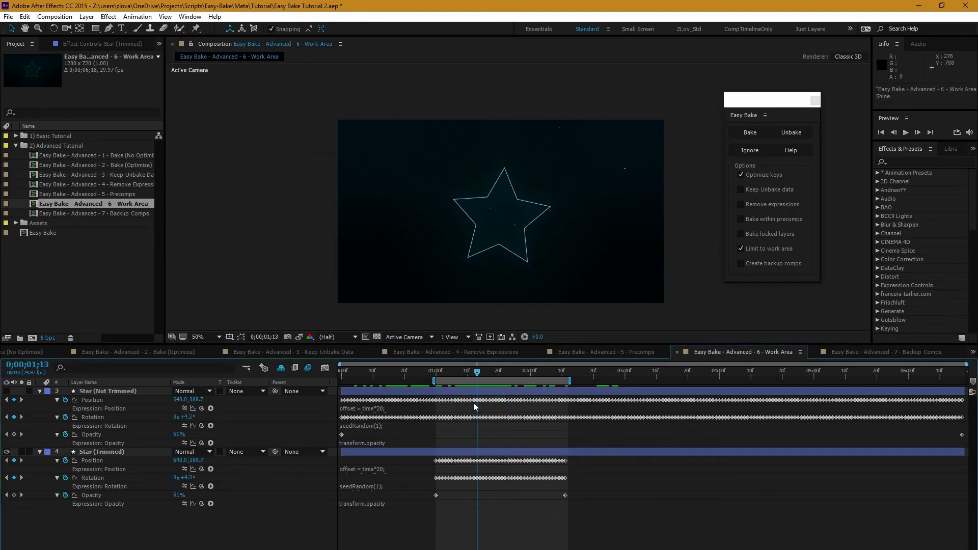
# Undo the bakes of the Star (Trimmed) and Star (Not Trimmed) layers
pyautogui.hotkey('ctrl', 'z')
pyautogui.hotkey('ctrl', 'z')
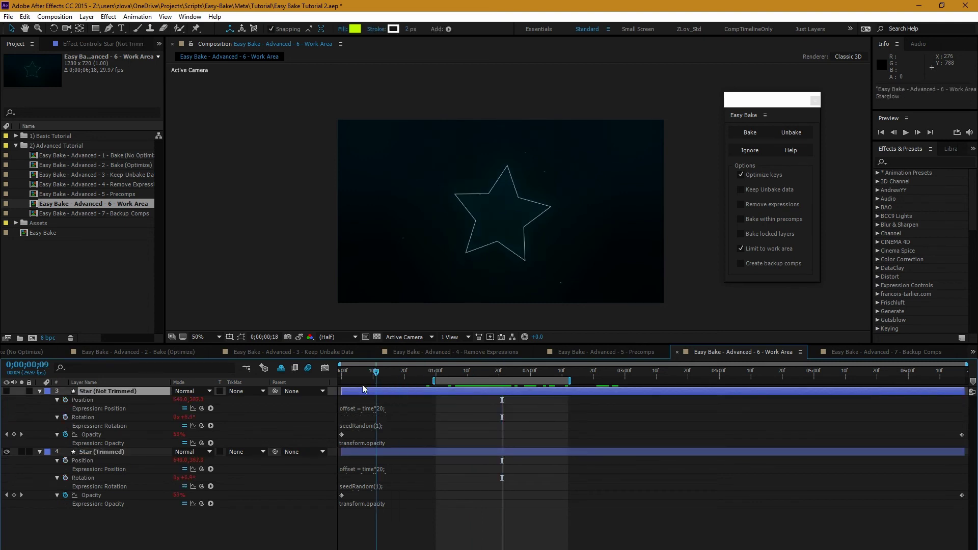
# Set the work area to run from 0;00;00;00 to 0;00;01;00
pyautogui.moveTo(451, 381); pyautogui.dragTo(356, 380)
pyautogui.moveTo(476, 380); pyautogui.dragTo(393, 381)
pyautogui.click(436, 376)
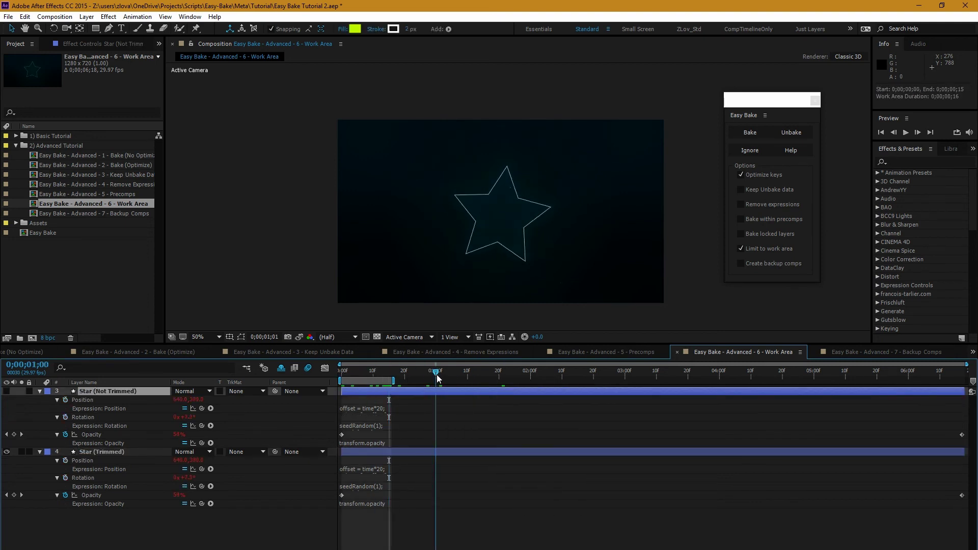
pyautogui.press('n')
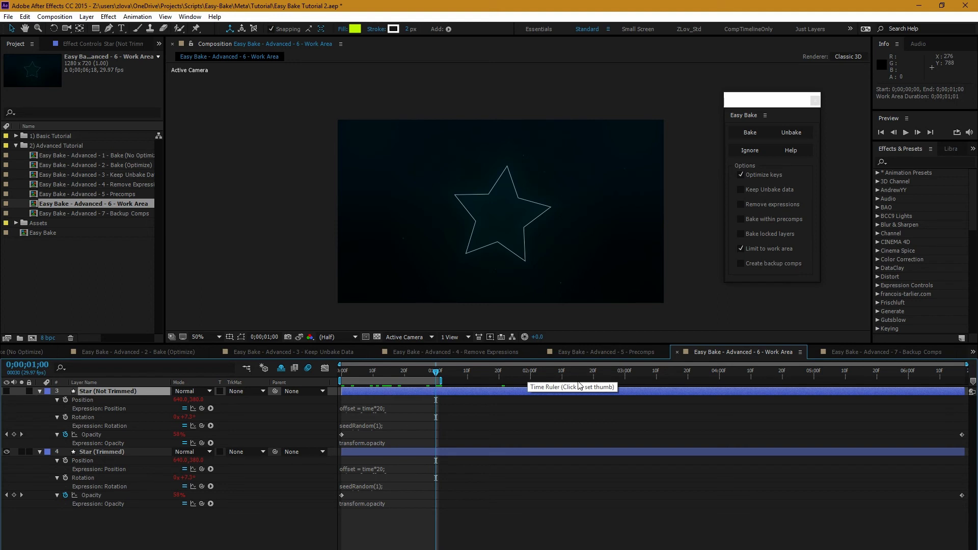
pyautogui.moveTo(579, 382); pyautogui.dragTo(318, 531)
# Bake the "Easy Bake - Advanced - 7 - Backup Comps" composition with only Optimize keys and Create backup comps enabled, and dismiss the bake summary
pyautogui.click(847, 353)
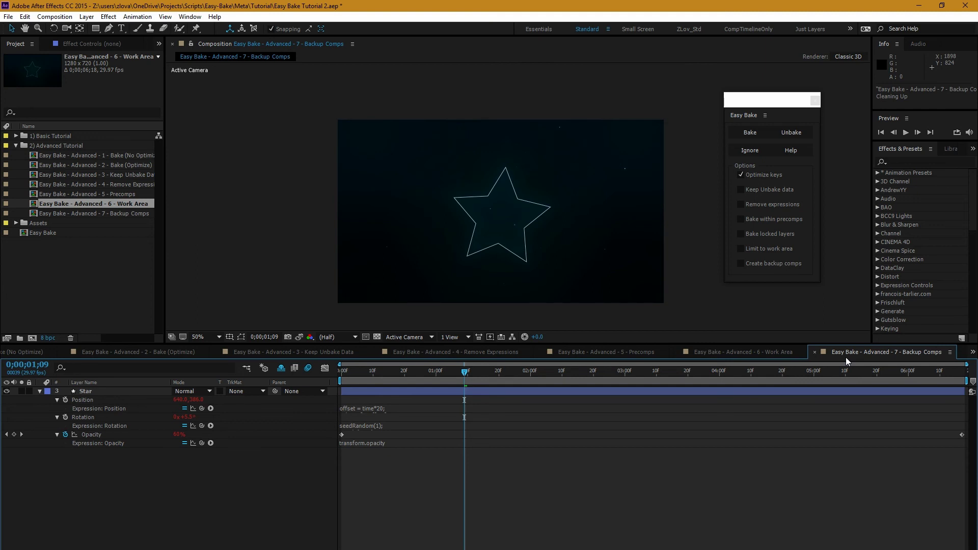
pyautogui.click(762, 265)
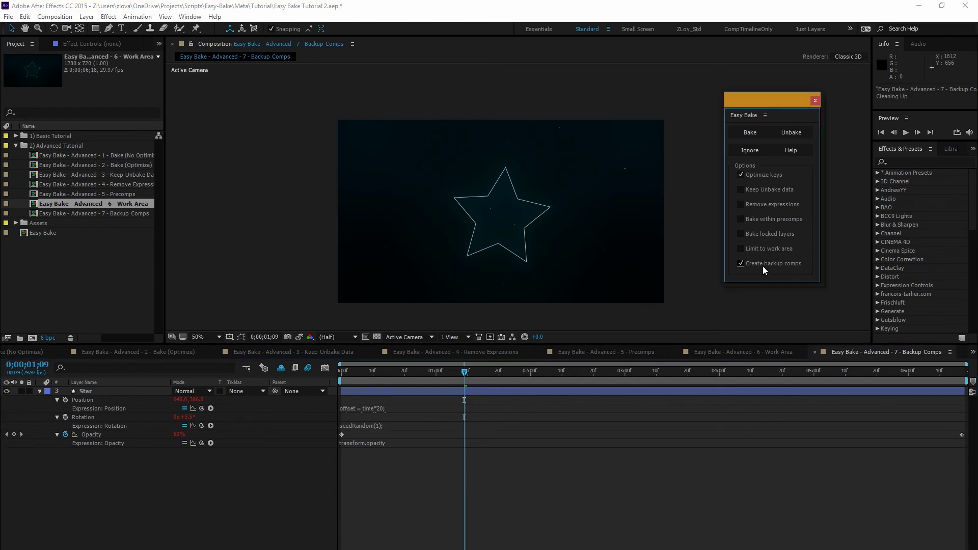
pyautogui.click(754, 131)
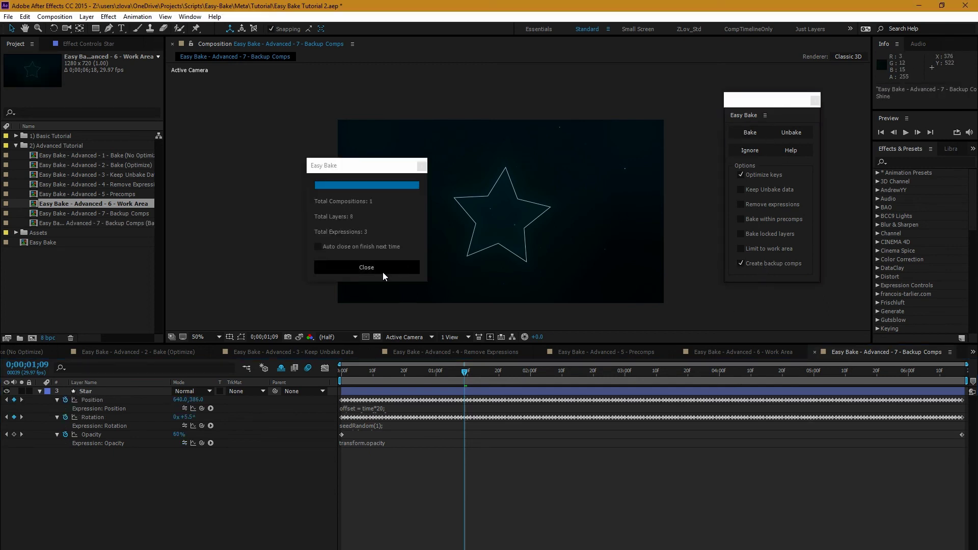
pyautogui.click(383, 274)
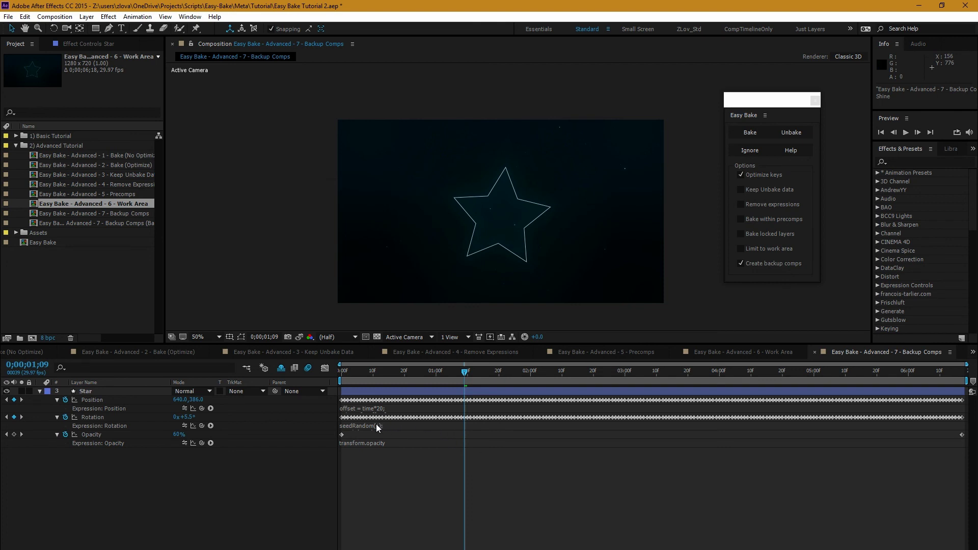
# Open the backup copy of the Backup Comps composition, reveal the Star layer's animated properties and expressions, and scrub its motion
pyautogui.moveTo(164, 263); pyautogui.dragTo(225, 258)
pyautogui.click(146, 223)
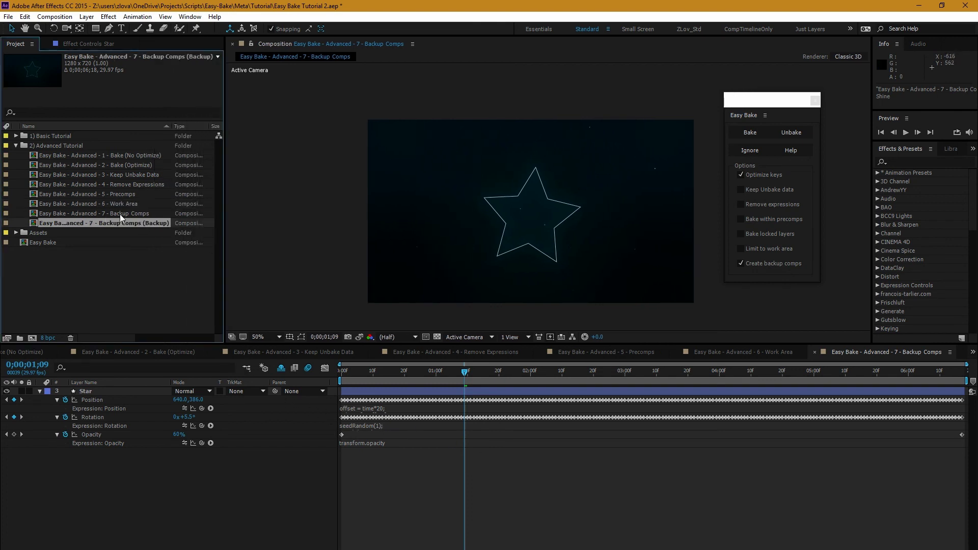
pyautogui.doubleClick(163, 223)
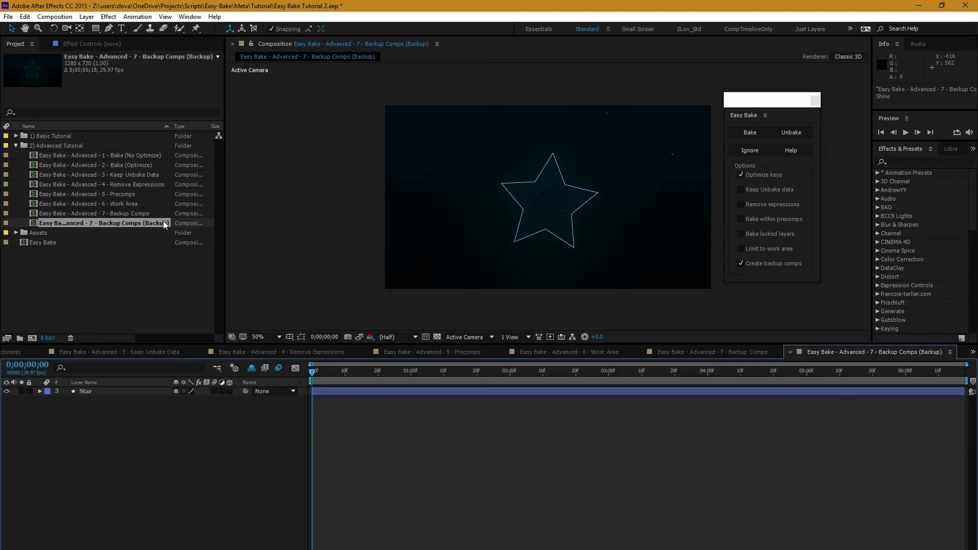
pyautogui.click(370, 392)
pyautogui.press('u')
pyautogui.moveTo(368, 372); pyautogui.dragTo(303, 399)
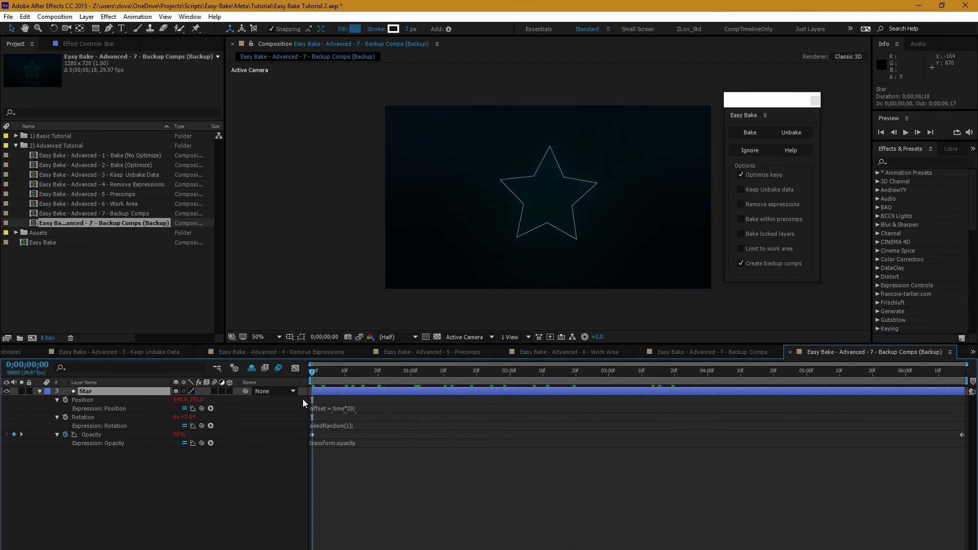